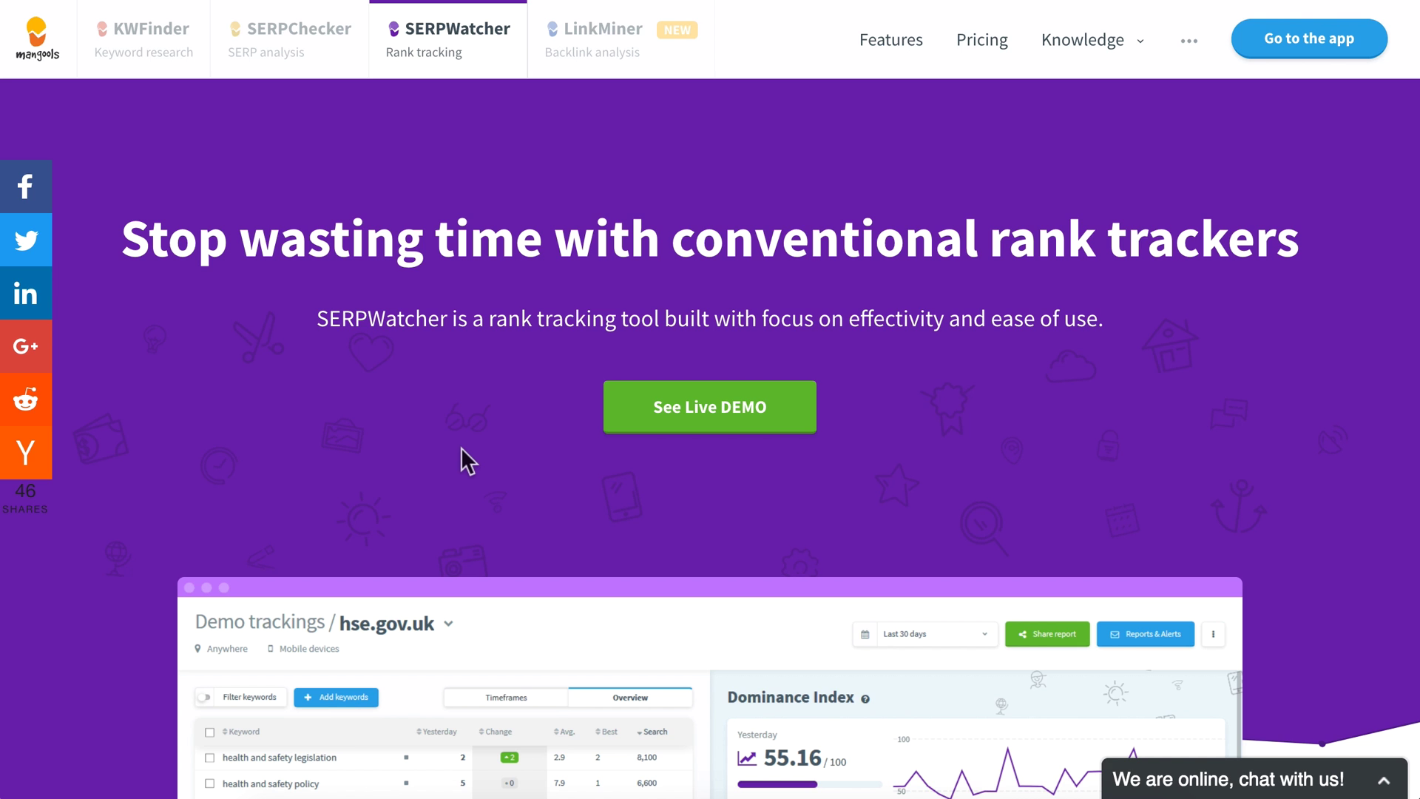
scroll(461, 447, "down", 5)
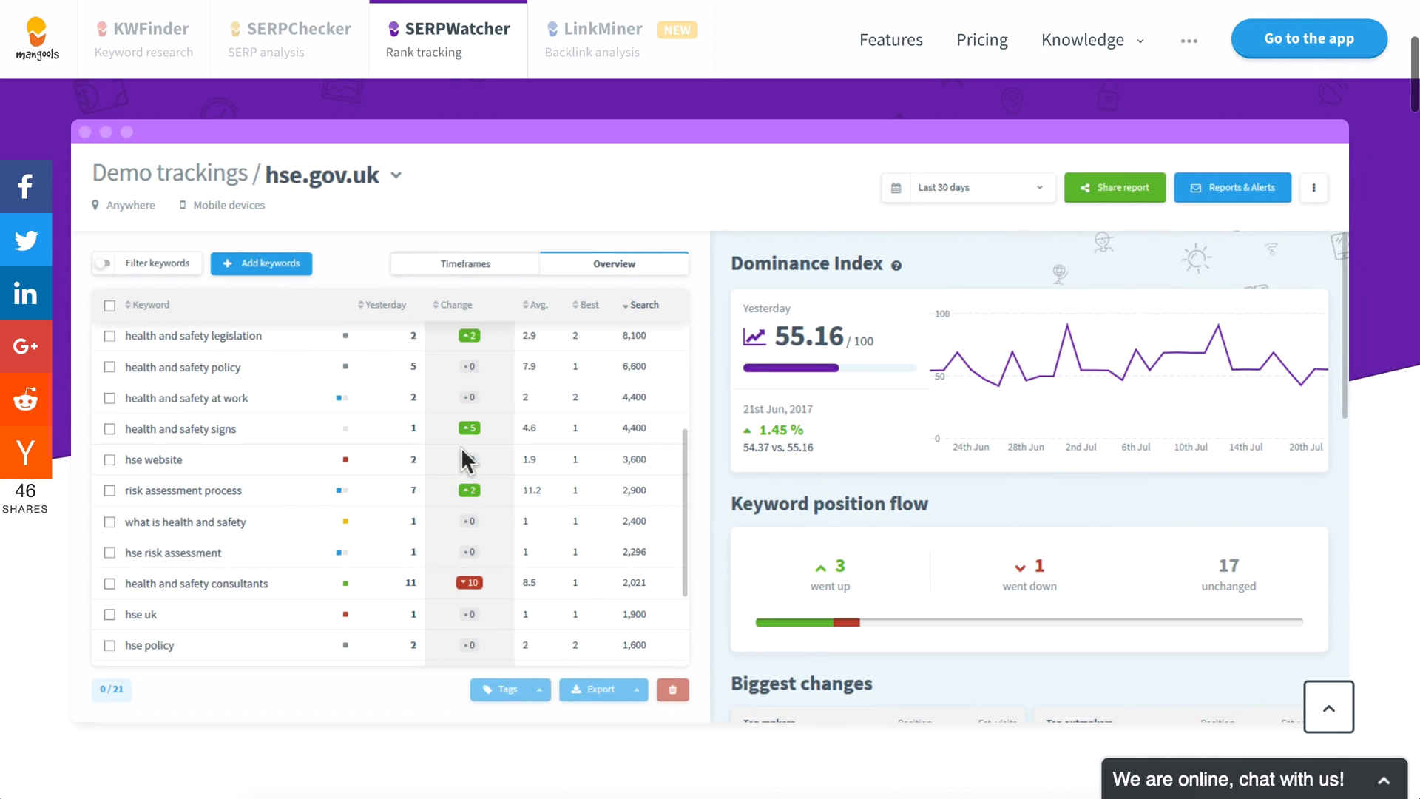
scroll(461, 447, "down", 2)
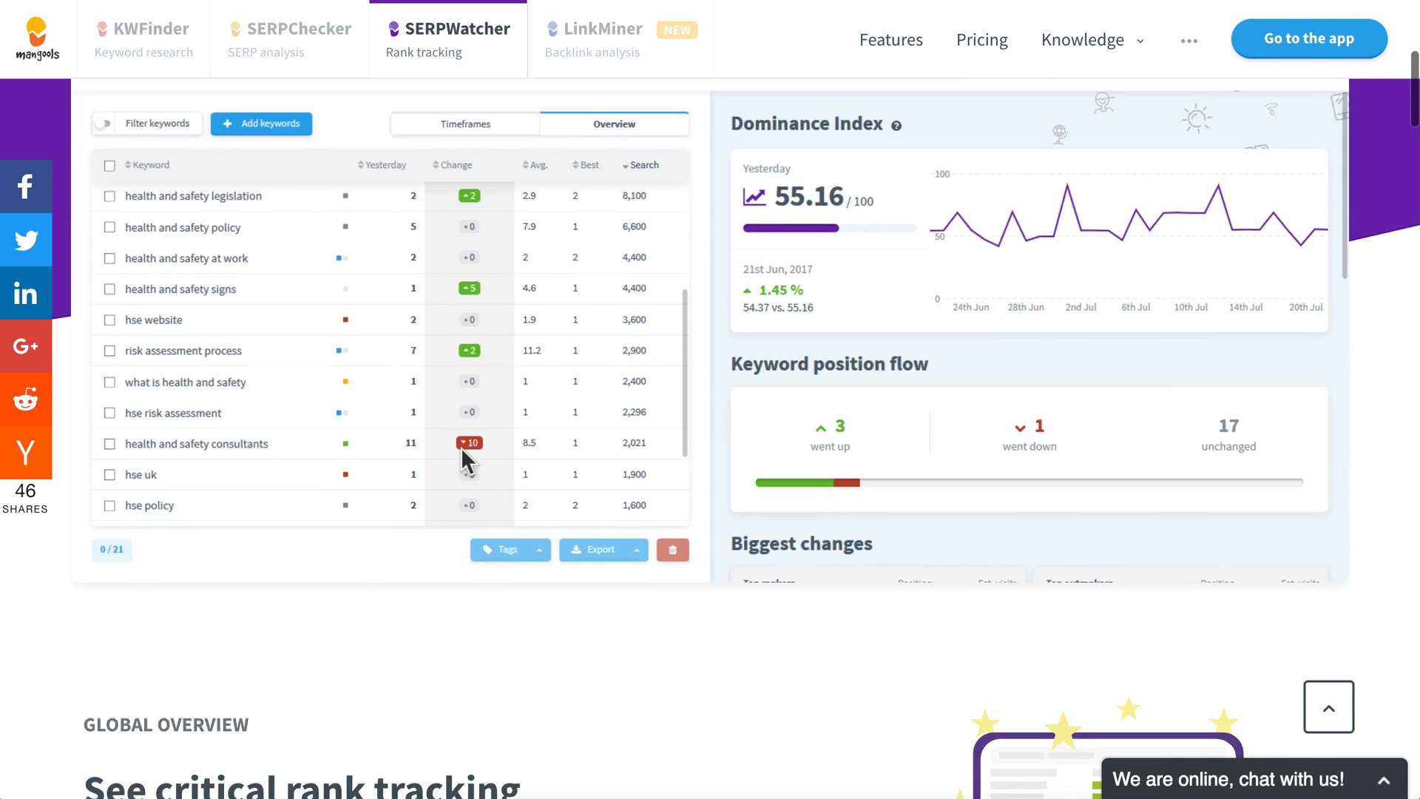
scroll(461, 447, "down", 4)
scroll(460, 447, "down", 3)
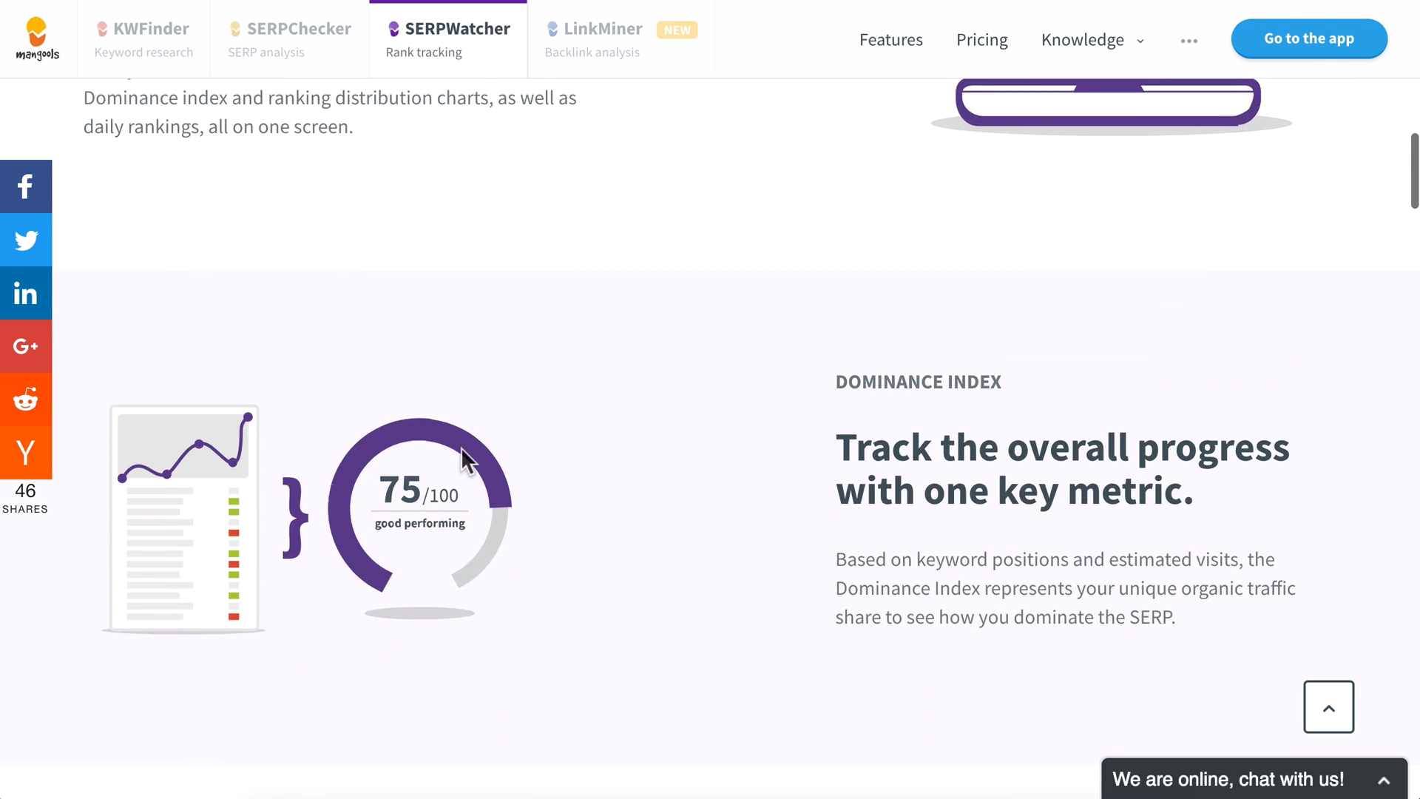
scroll(461, 447, "down", 2)
scroll(460, 447, "up", 1)
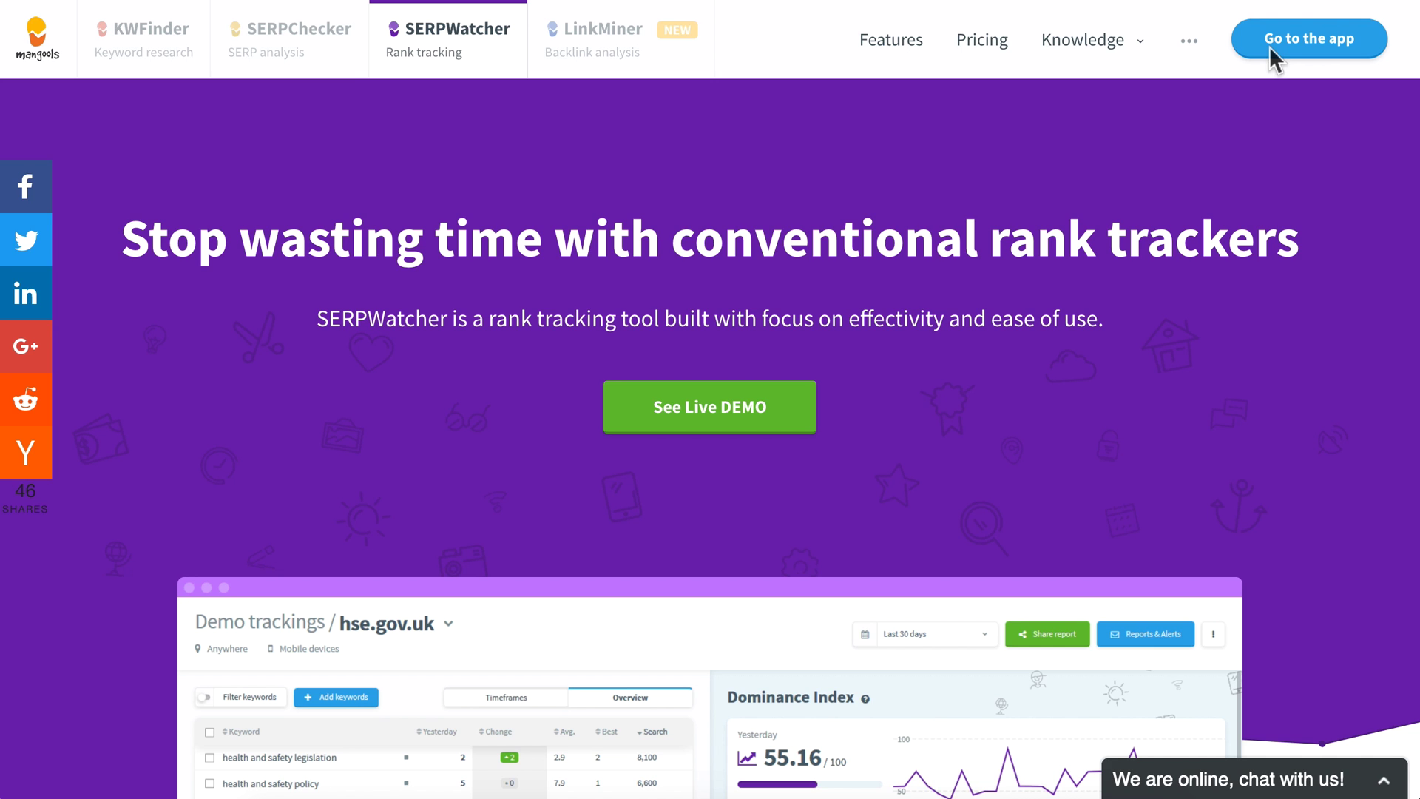
Enter un.org as the tracked domain and choose United Kingdom as the location
left_click(1271, 47)
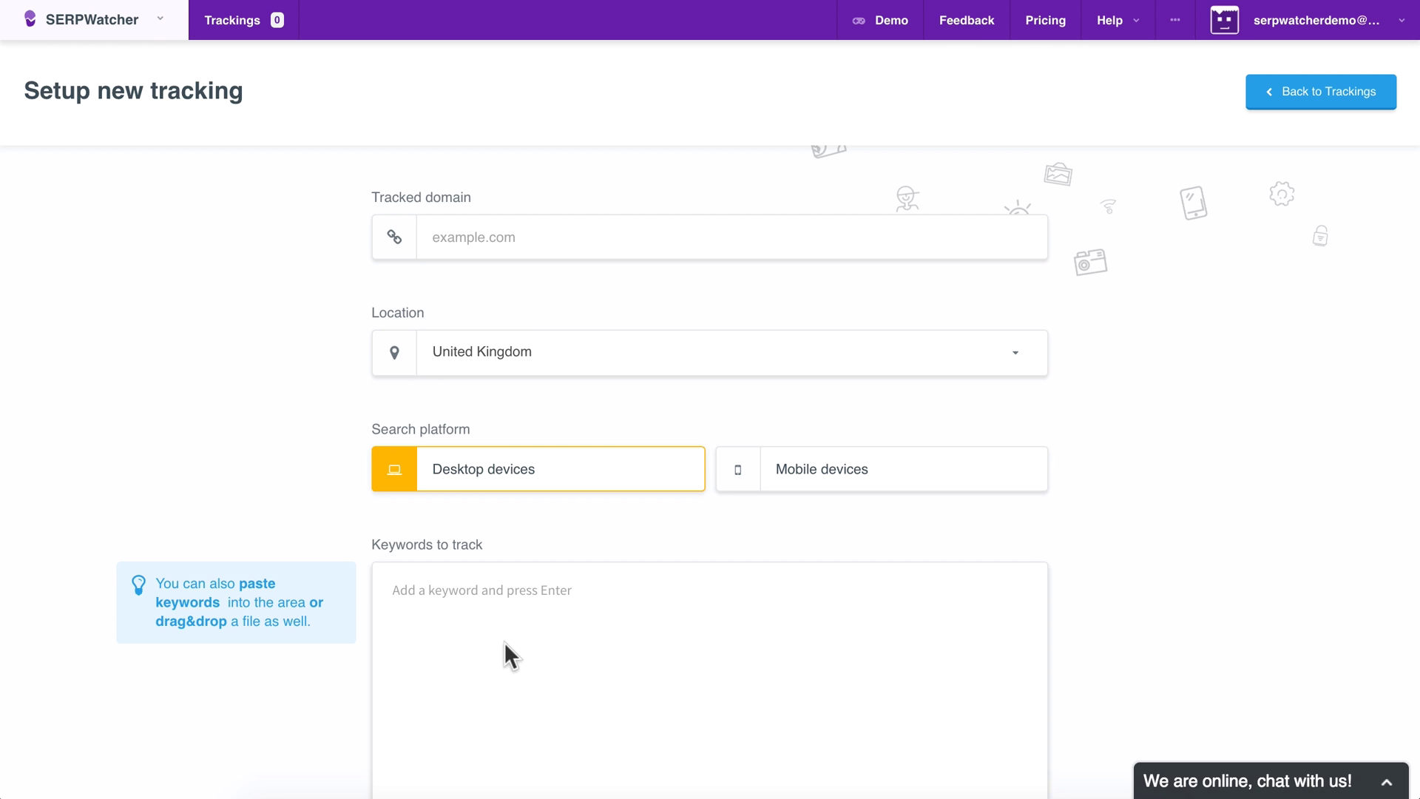
left_click(495, 240)
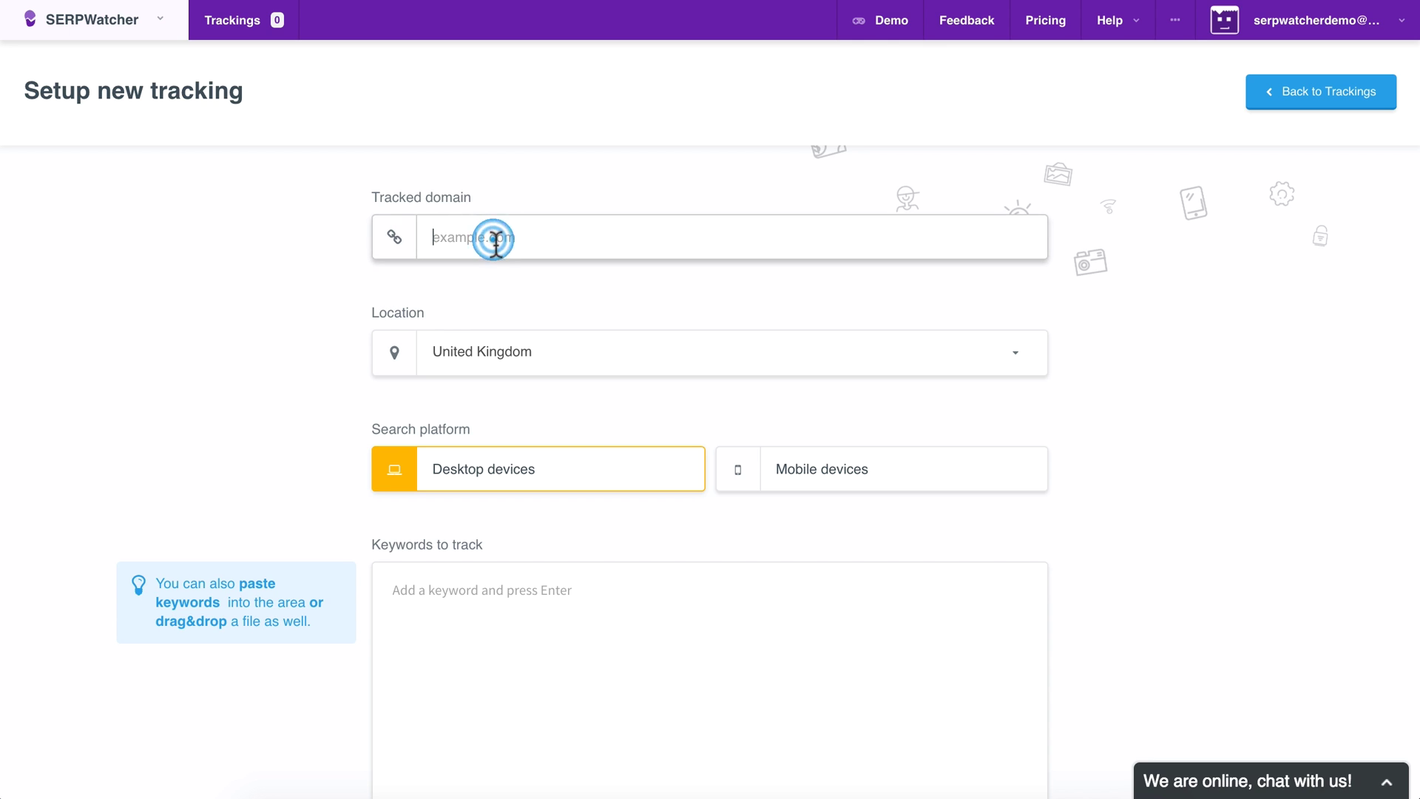
type("un.org")
left_click(458, 352)
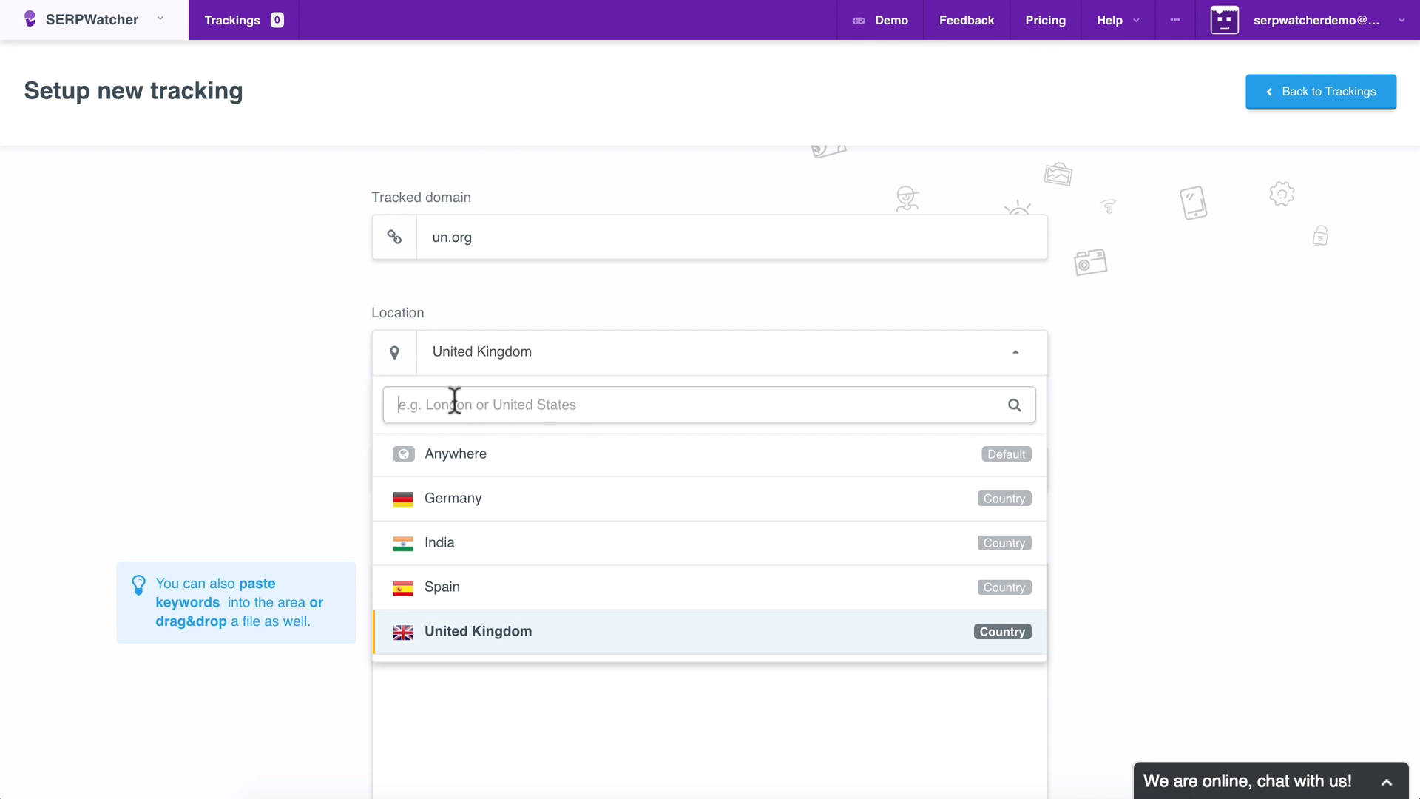
type("united")
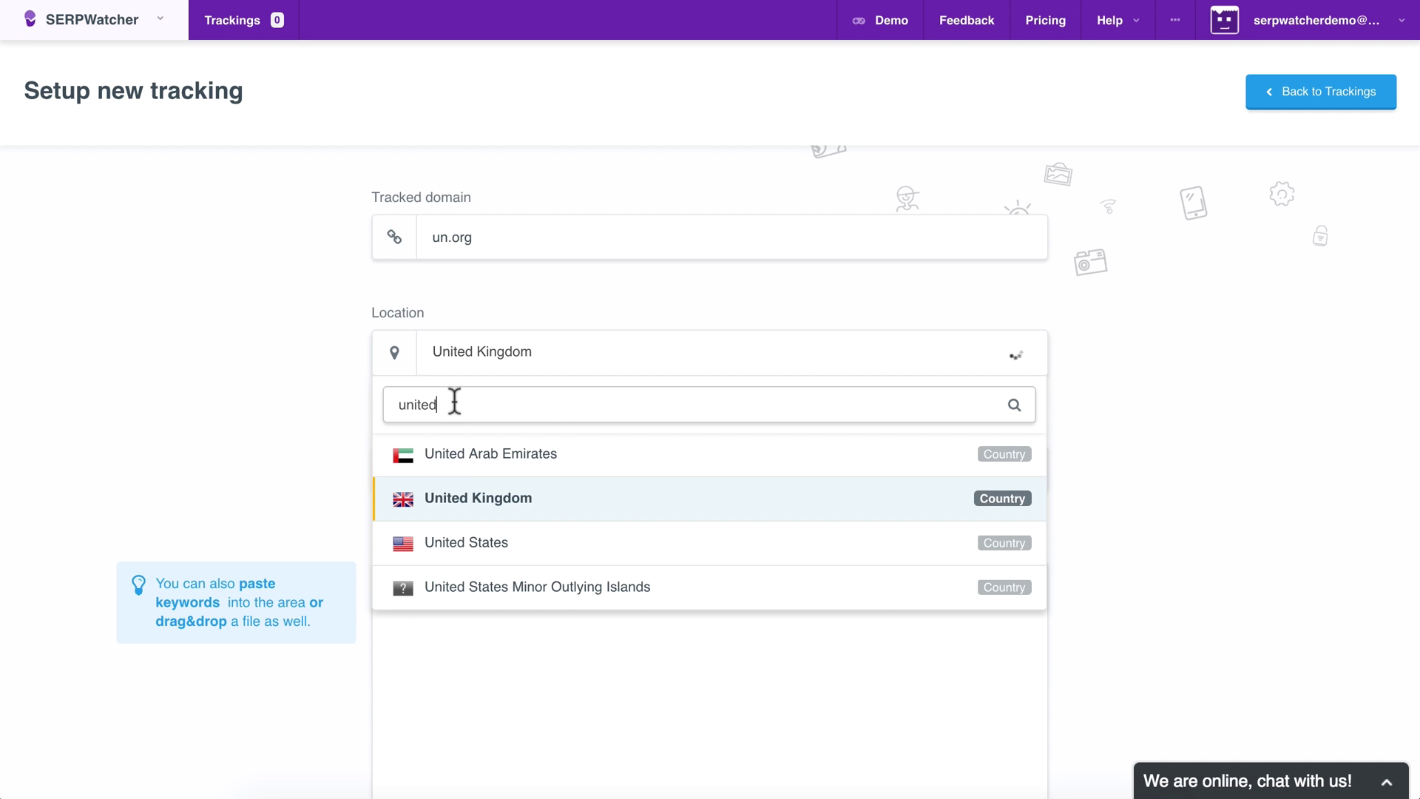
left_click(454, 500)
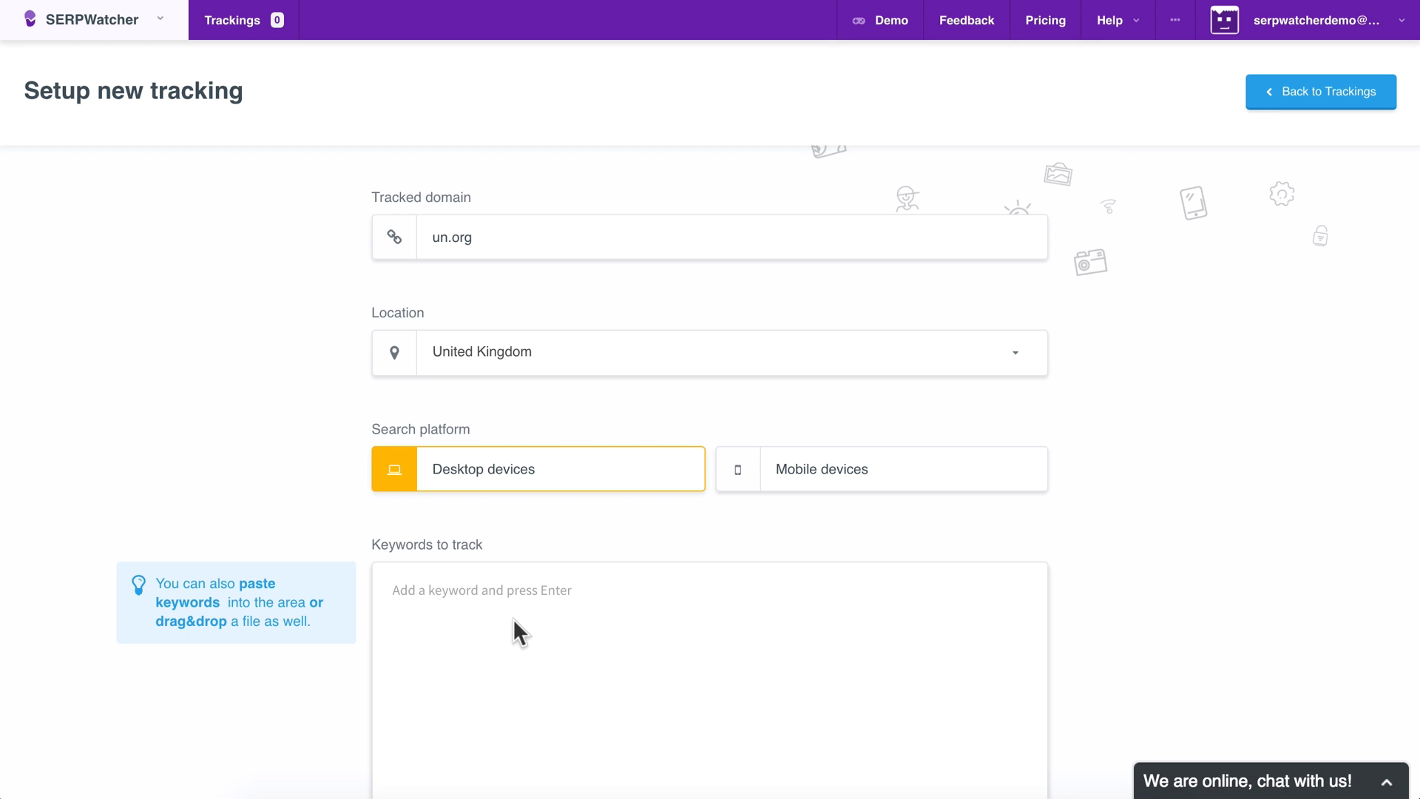
scroll(513, 619, "down", 3)
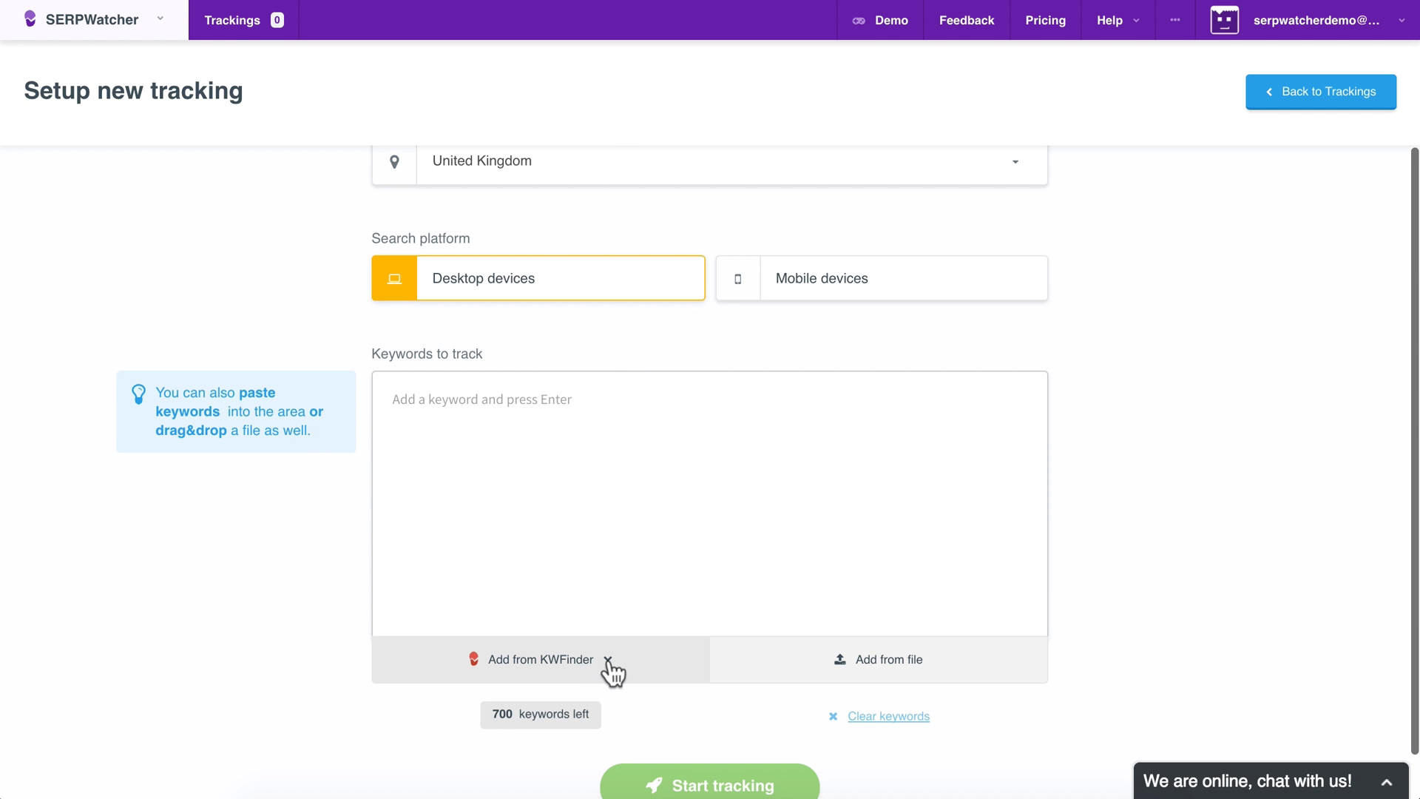
Import the keyword list from keywords_to_track.csv
left_click(892, 666)
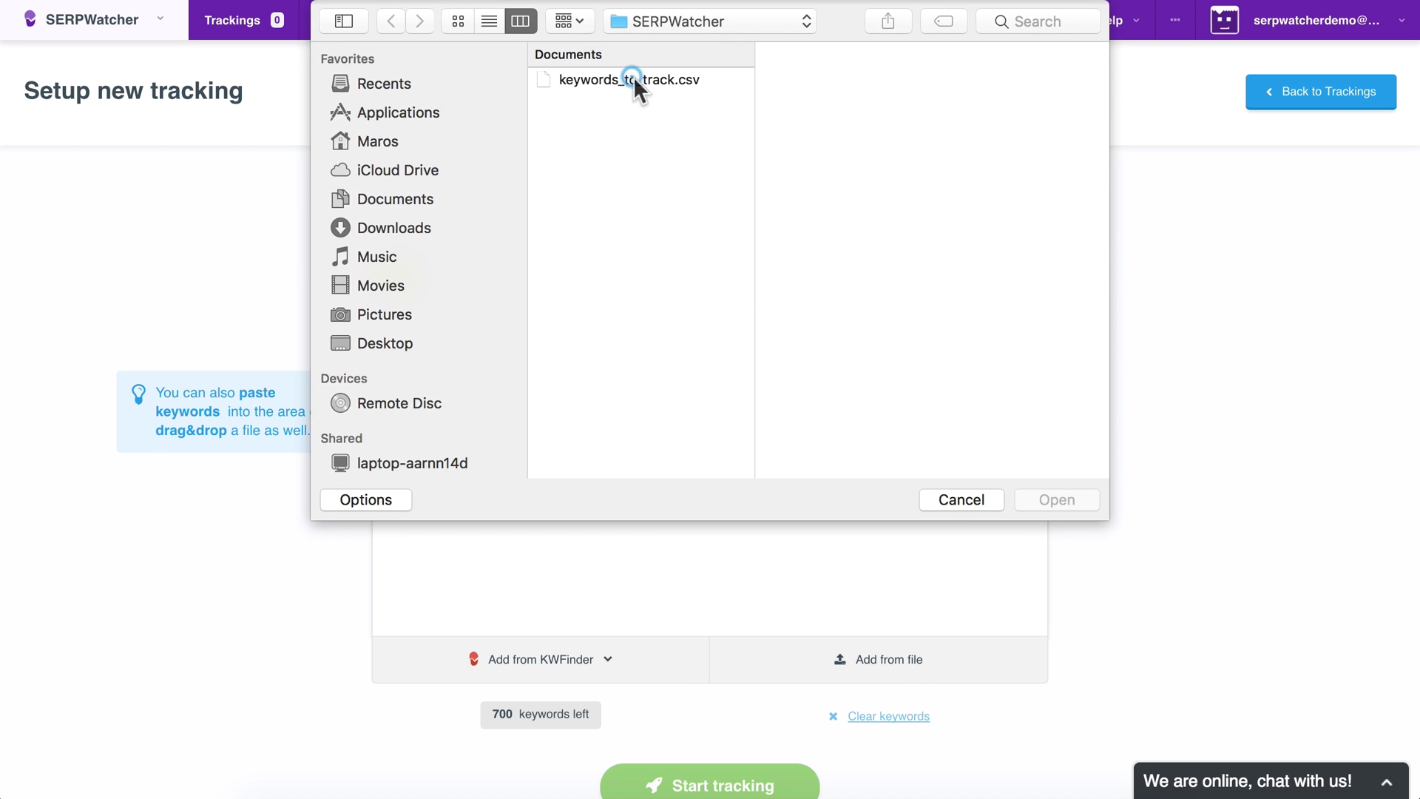
double_click(634, 77)
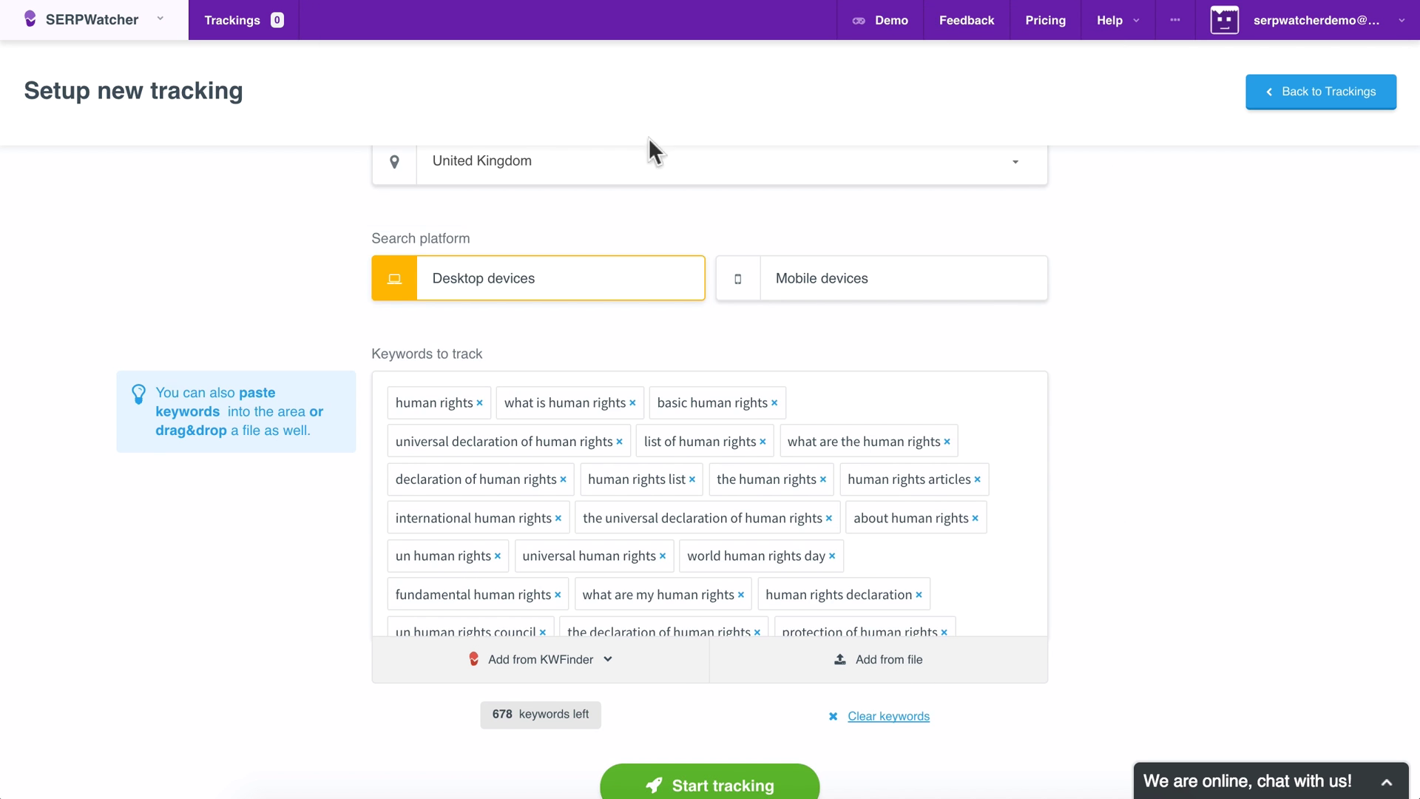
scroll(1112, 518, "down", 1)
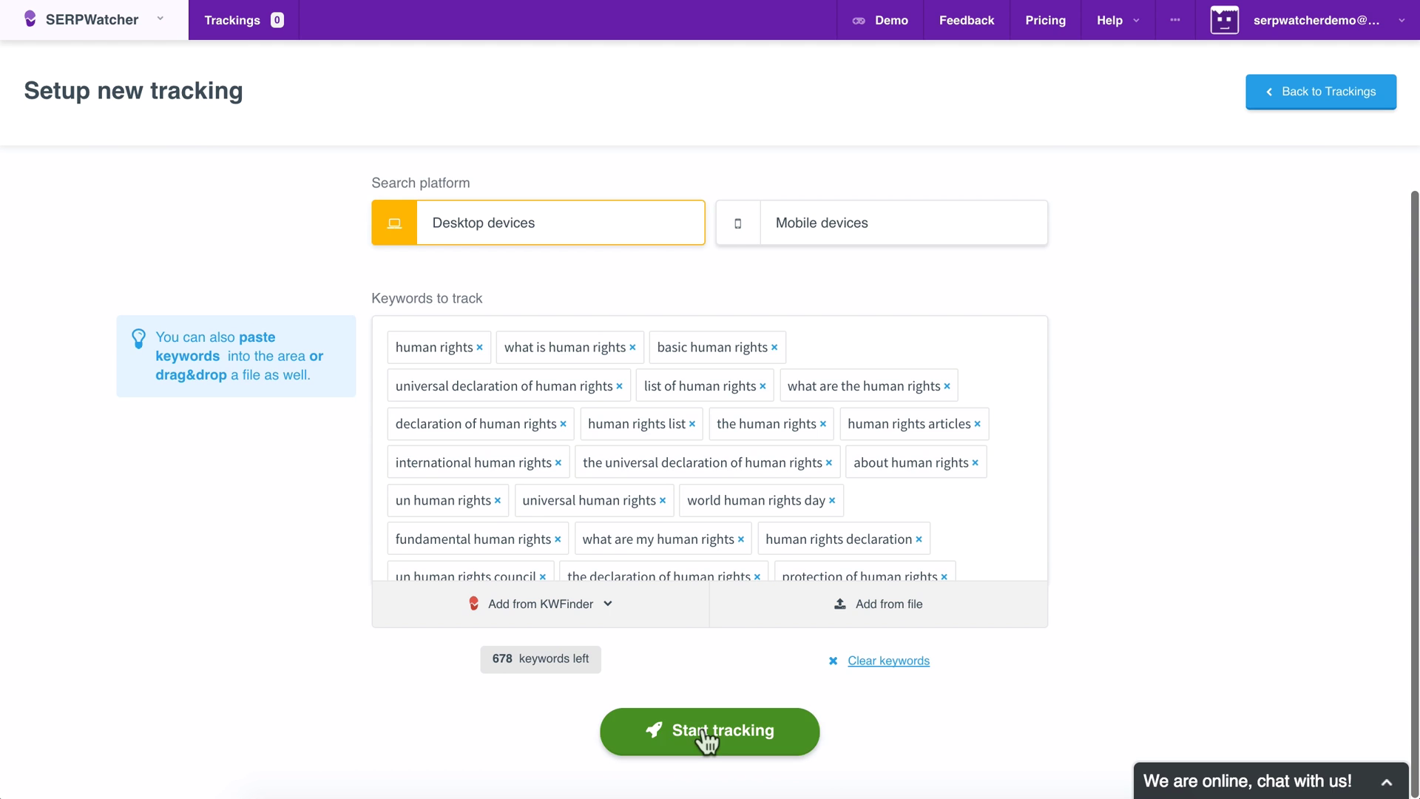
Start tracking un.org, dismiss the confirmation, and open the un.org dashboard
left_click(707, 738)
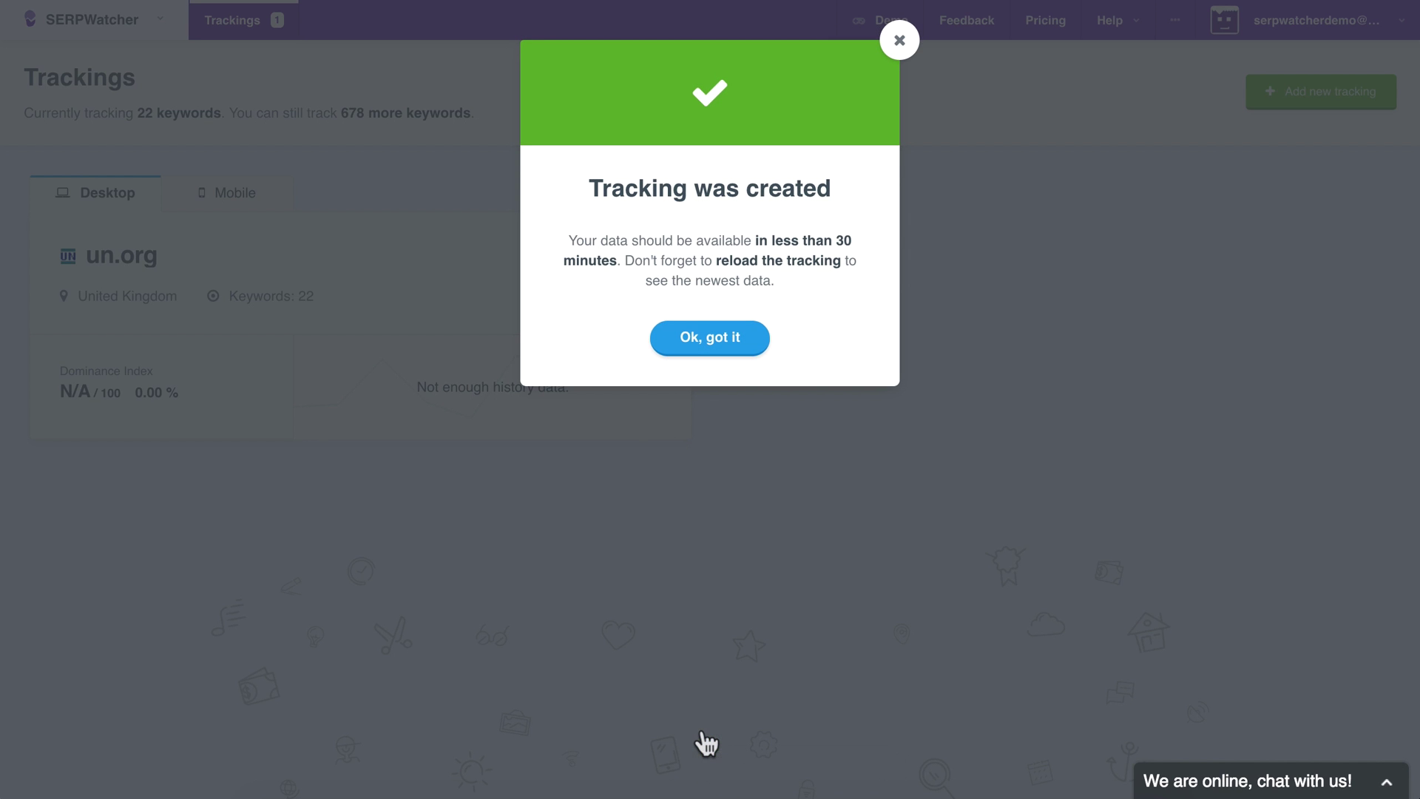
left_click(724, 344)
left_click(380, 266)
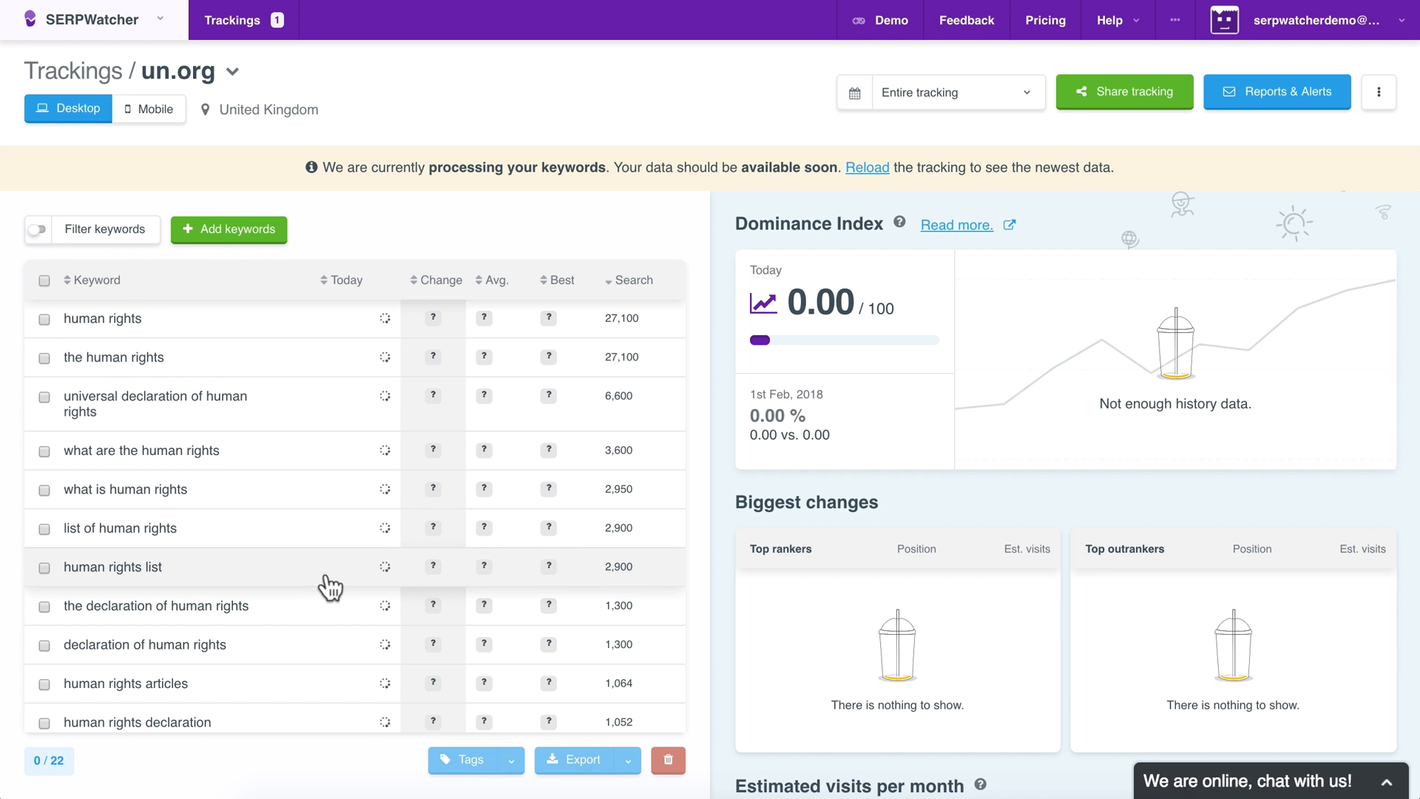
scroll(329, 583, "down", 3)
scroll(330, 585, "down", 2)
scroll(327, 586, "up", 3)
scroll(327, 586, "up", 2)
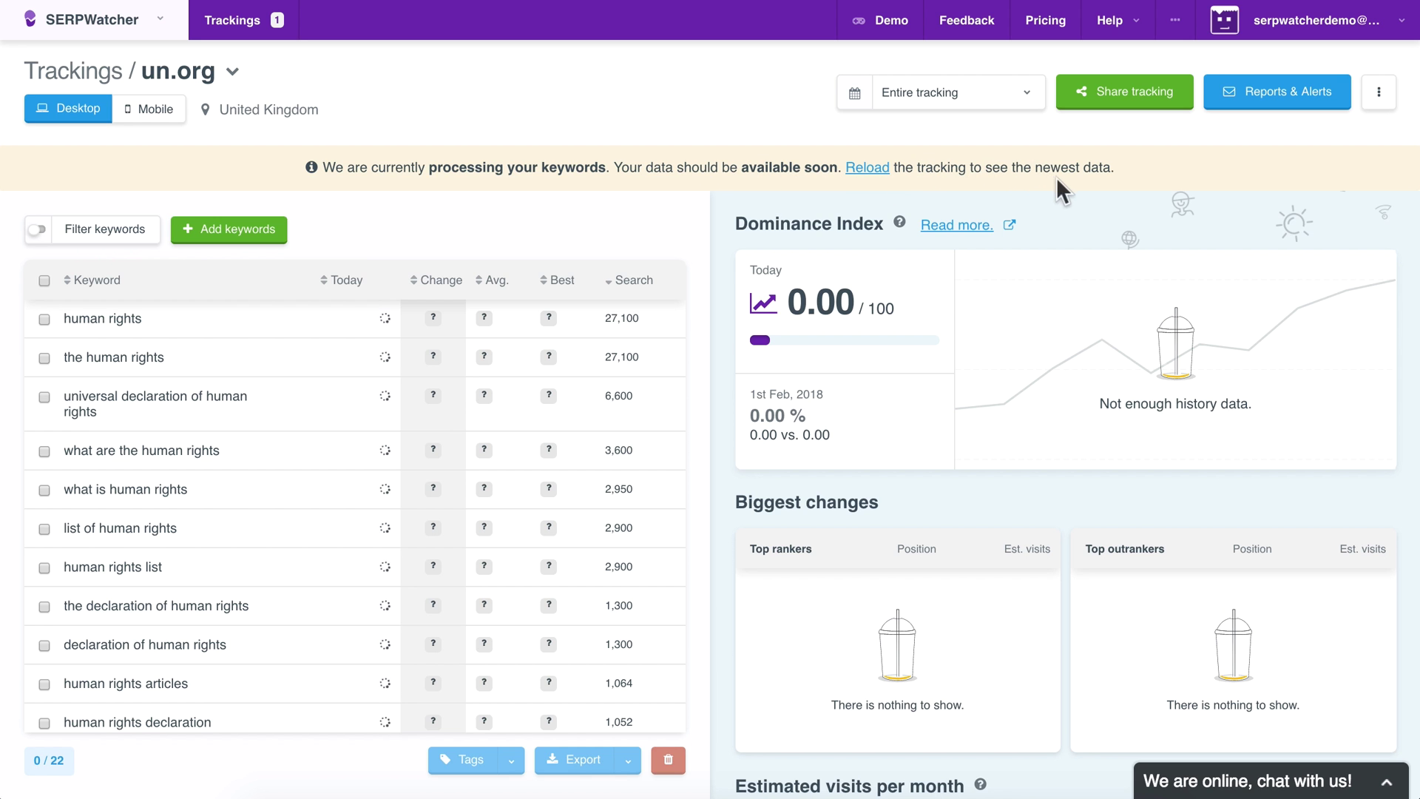
scroll(416, 463, "down", 1)
scroll(416, 464, "down", 3)
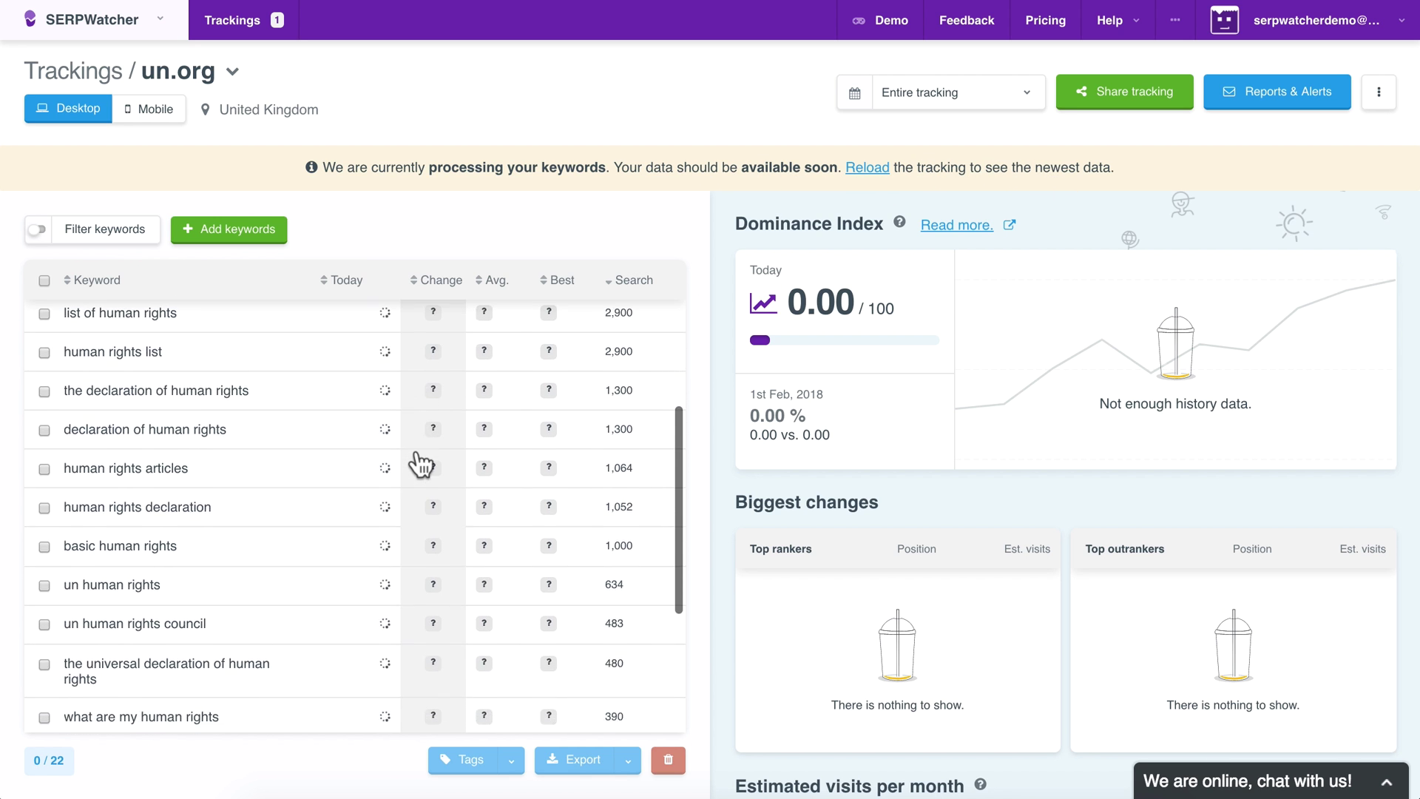
scroll(417, 464, "up", 1)
scroll(415, 464, "up", 3)
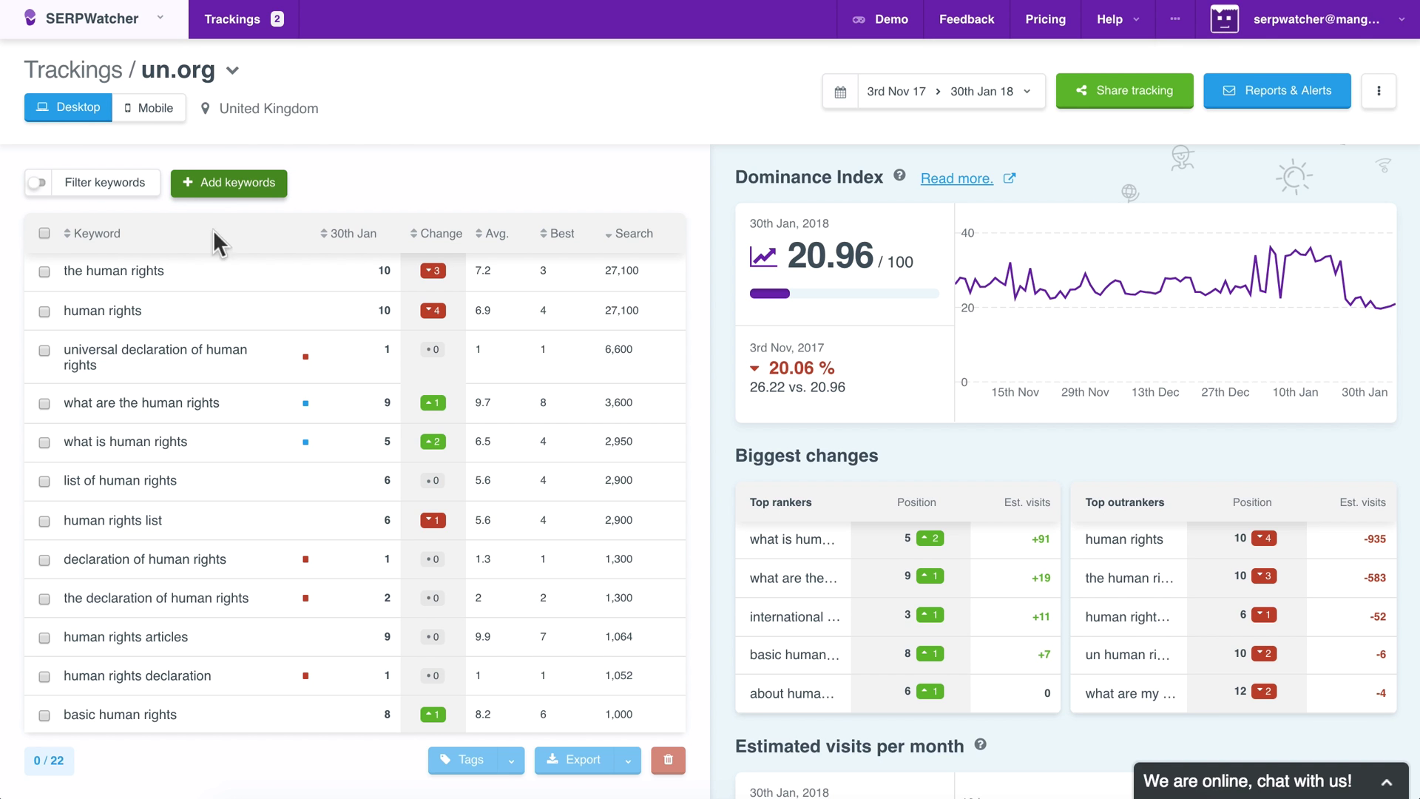
left_click(186, 434)
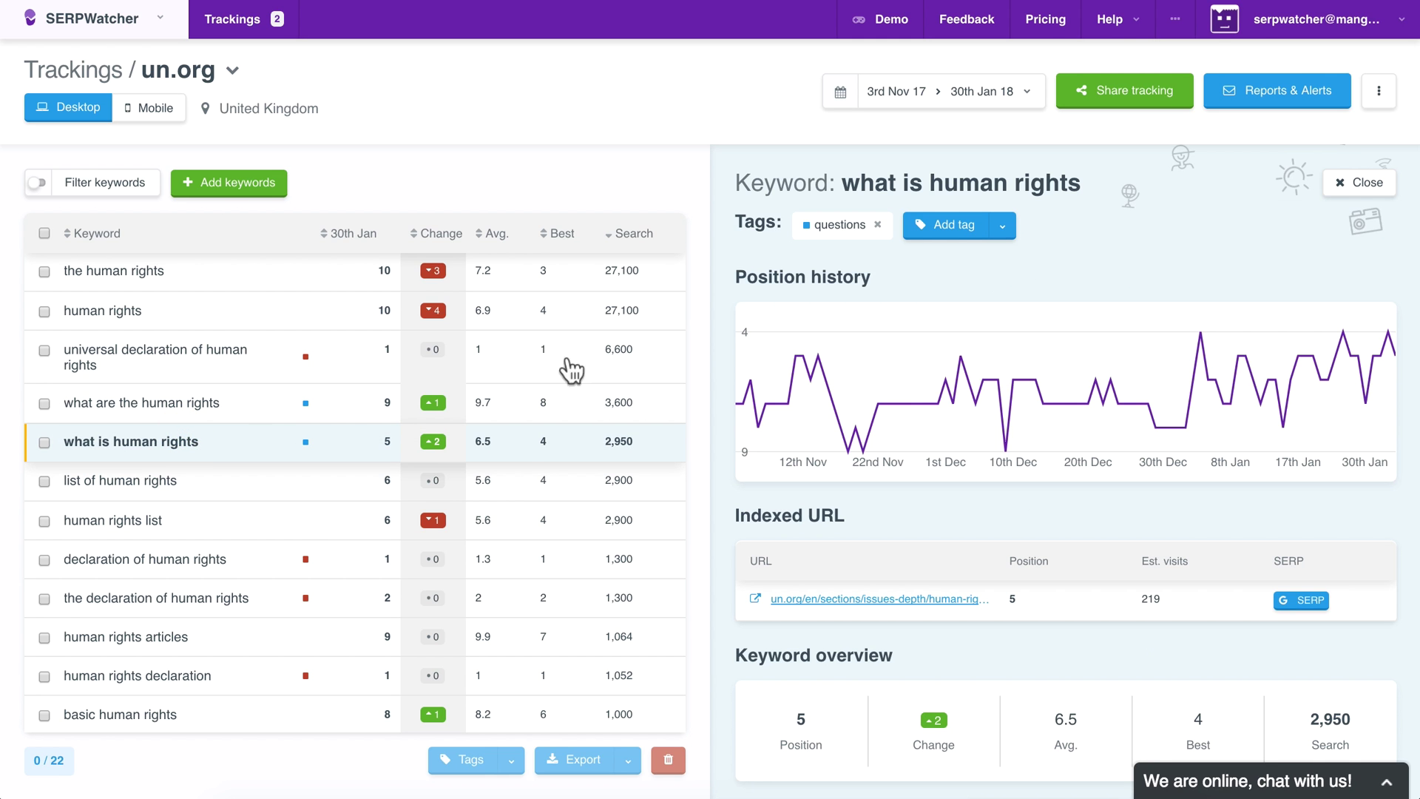
left_click(1342, 195)
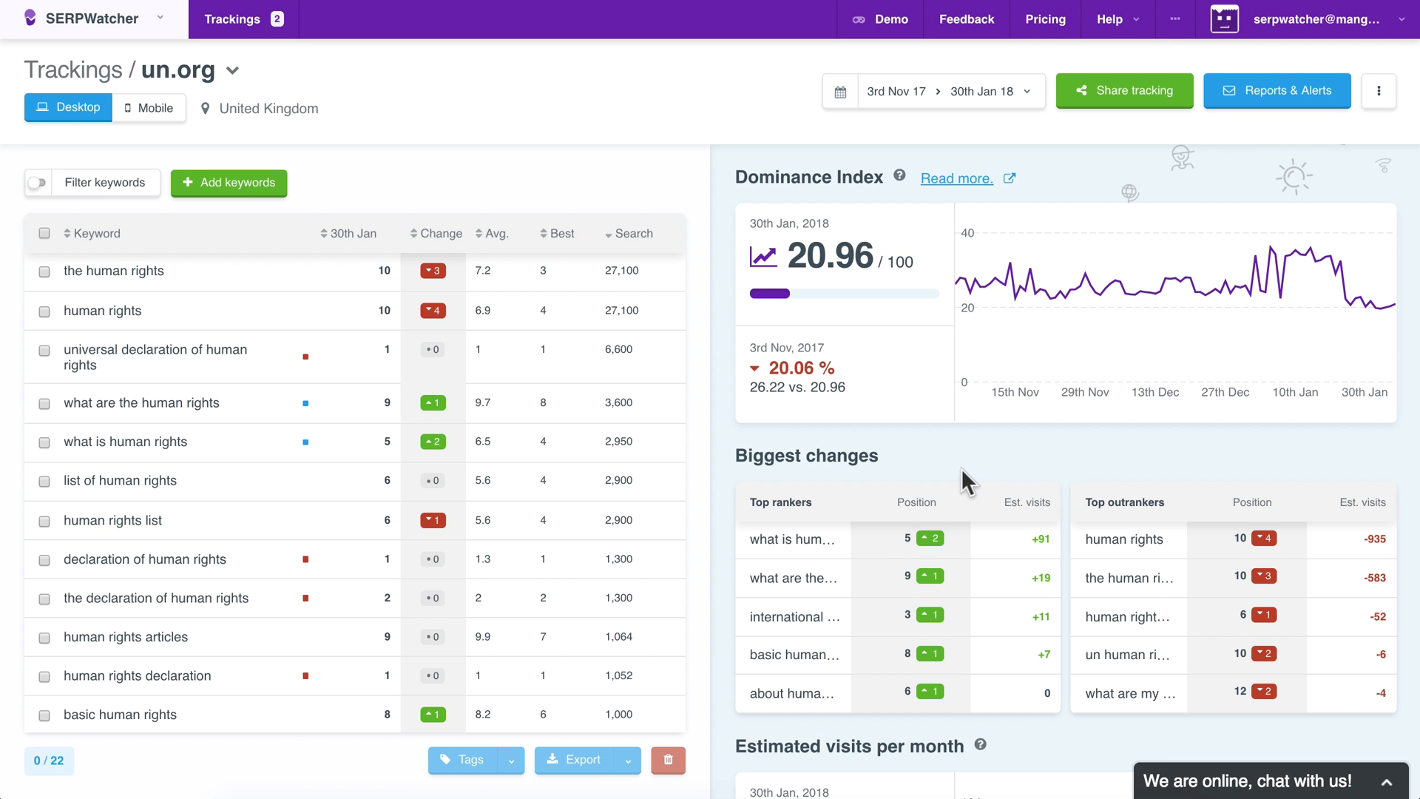
scroll(961, 469, "down", 2)
scroll(962, 469, "down", 1)
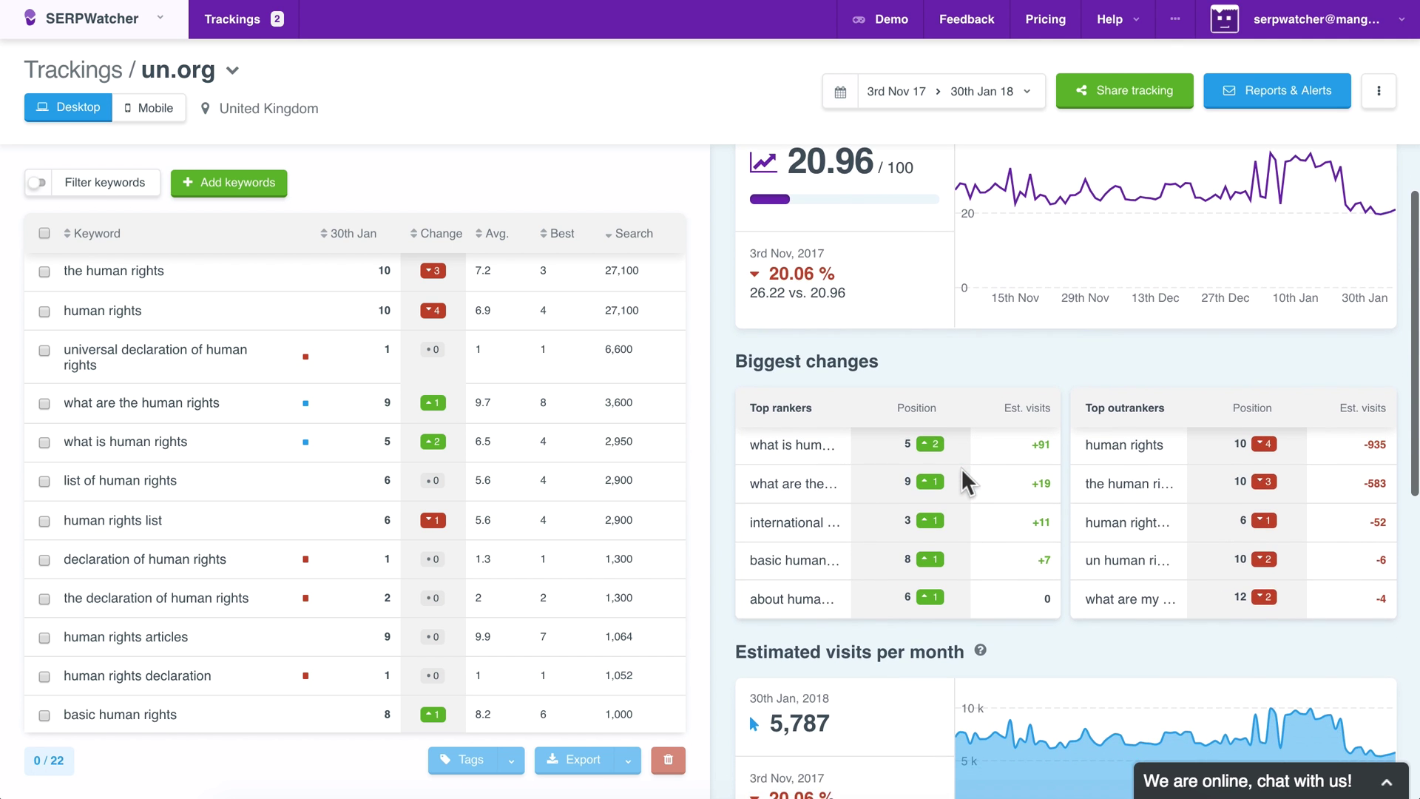
scroll(961, 469, "down", 1)
scroll(961, 467, "down", 1)
scroll(962, 467, "down", 2)
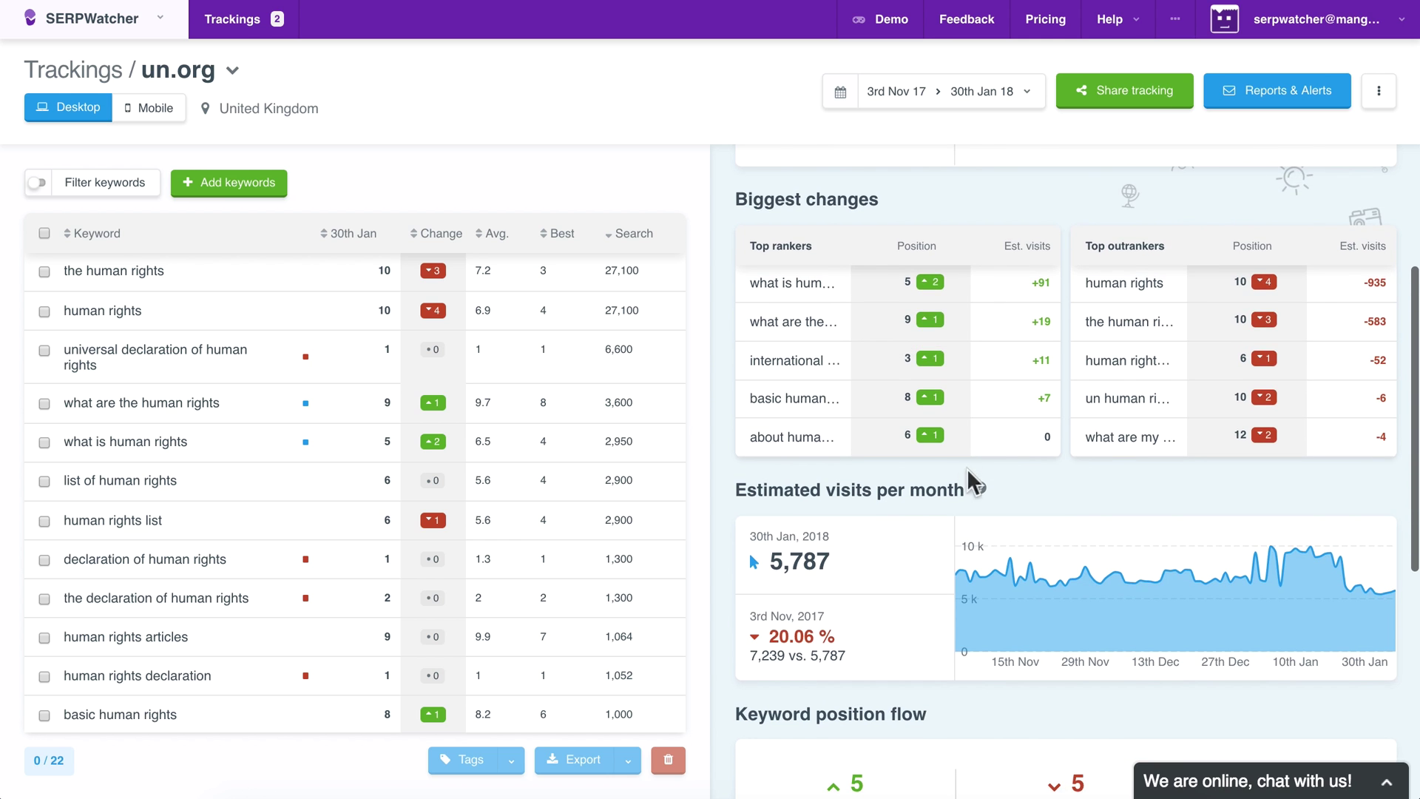
scroll(1049, 486, "down", 2)
scroll(1050, 485, "down", 3)
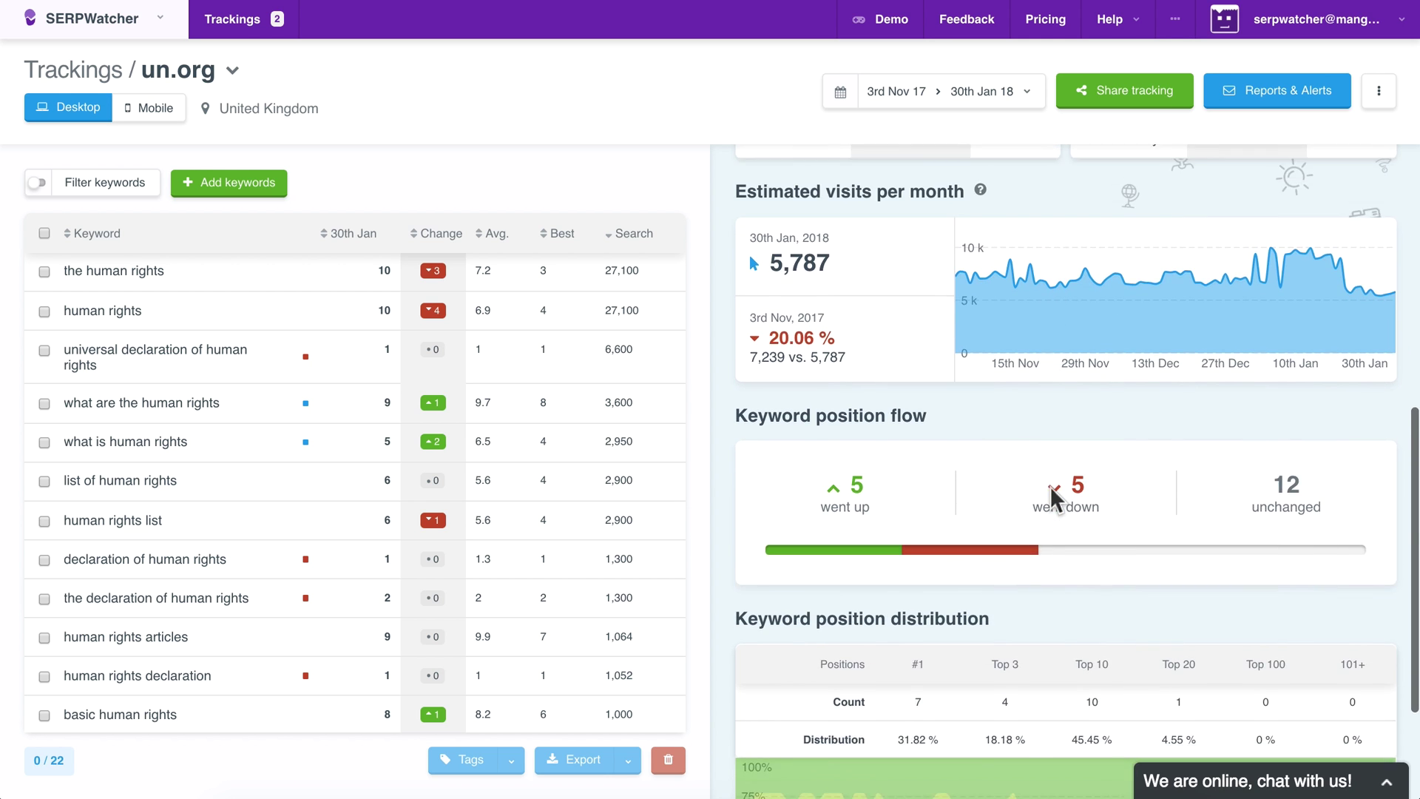
scroll(1050, 485, "down", 1)
scroll(1051, 488, "down", 1)
scroll(1051, 487, "down", 1)
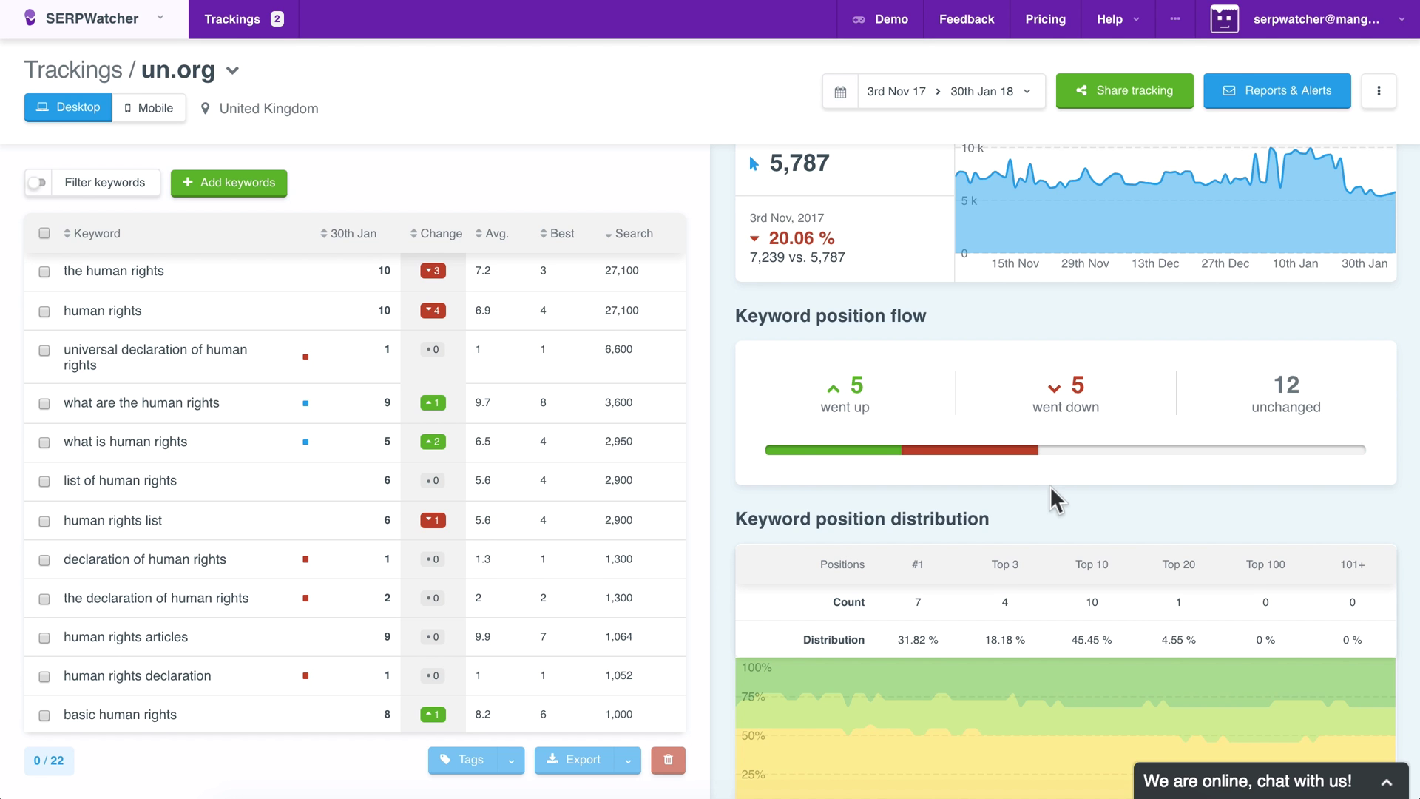
scroll(1049, 486, "down", 1)
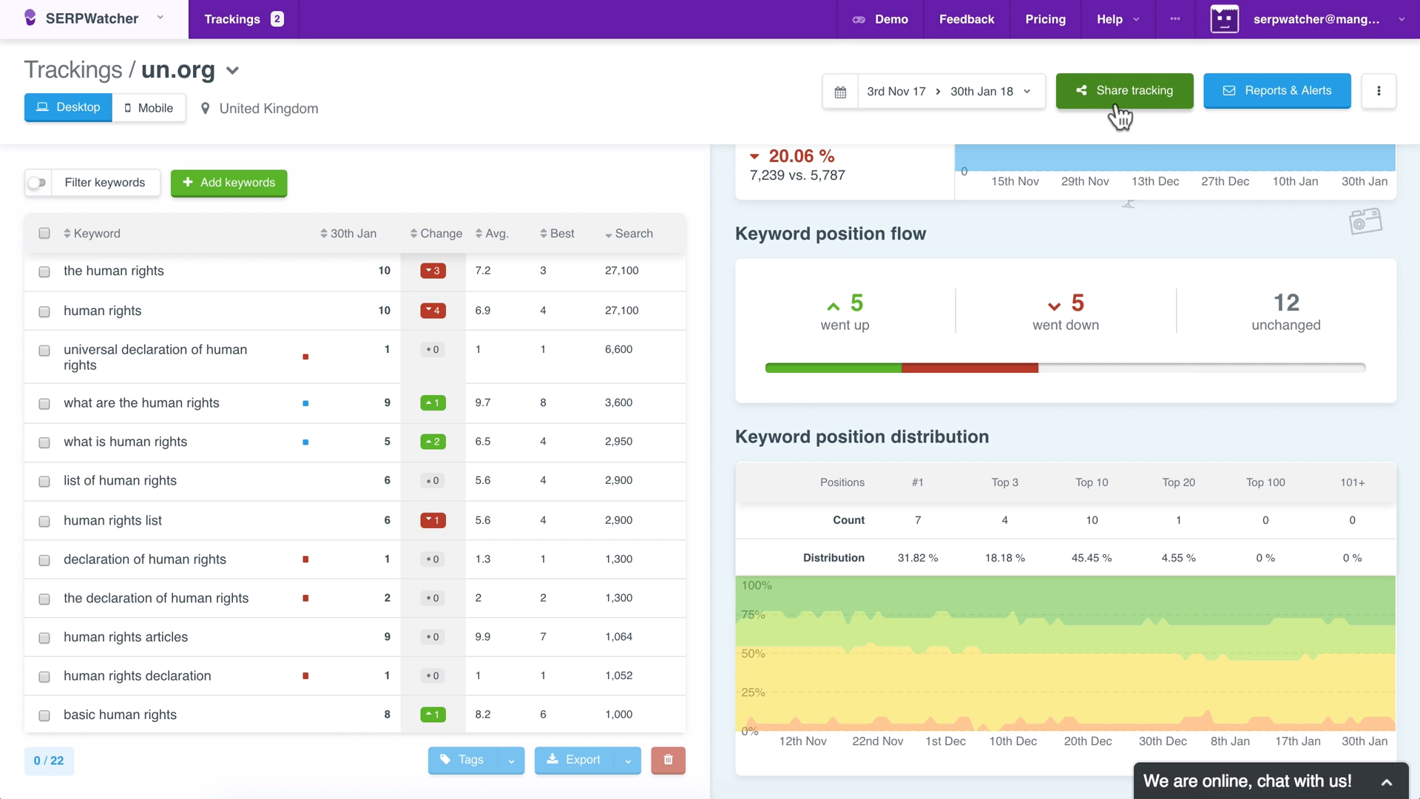
Copy the un.org tracking's public share link and close the share dialog
left_click(1119, 116)
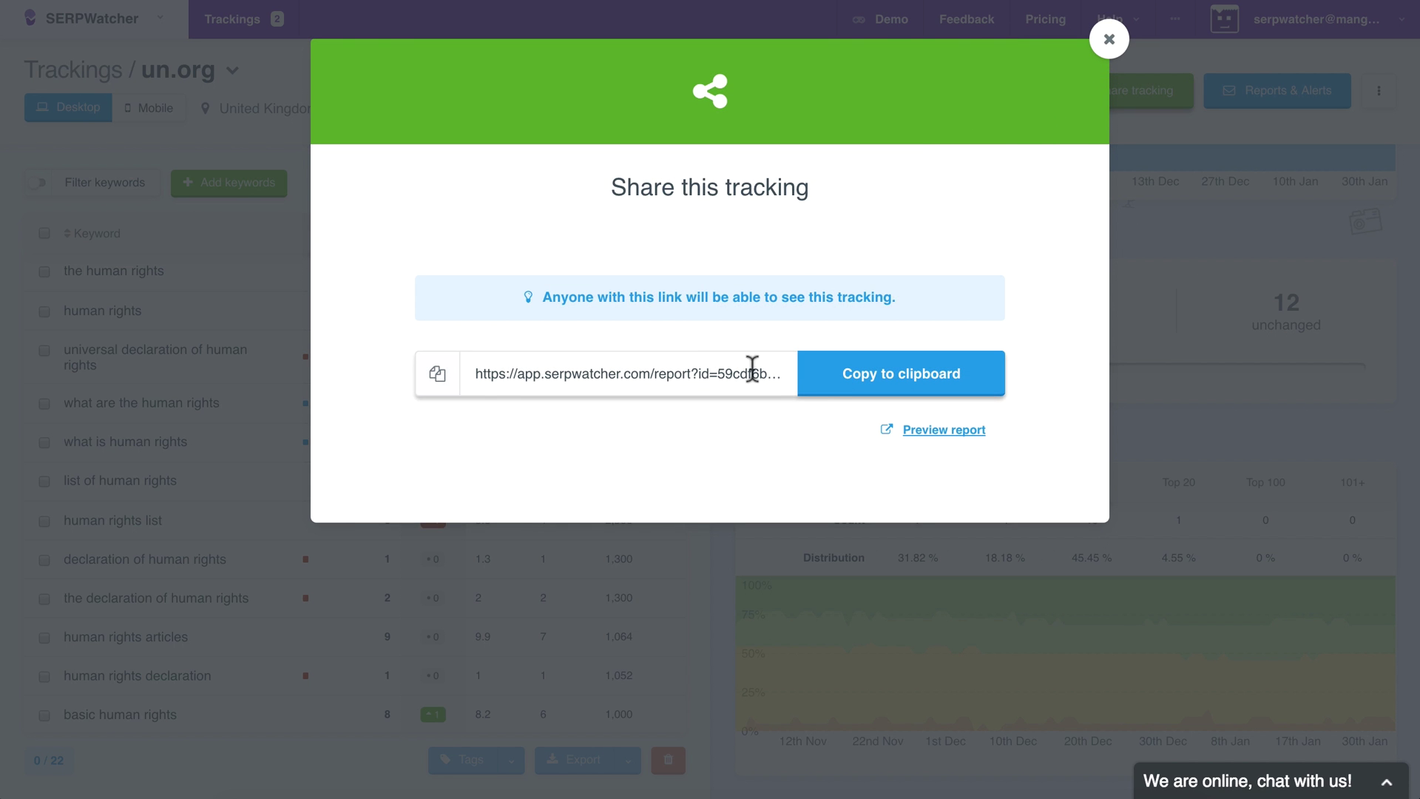
left_click(855, 381)
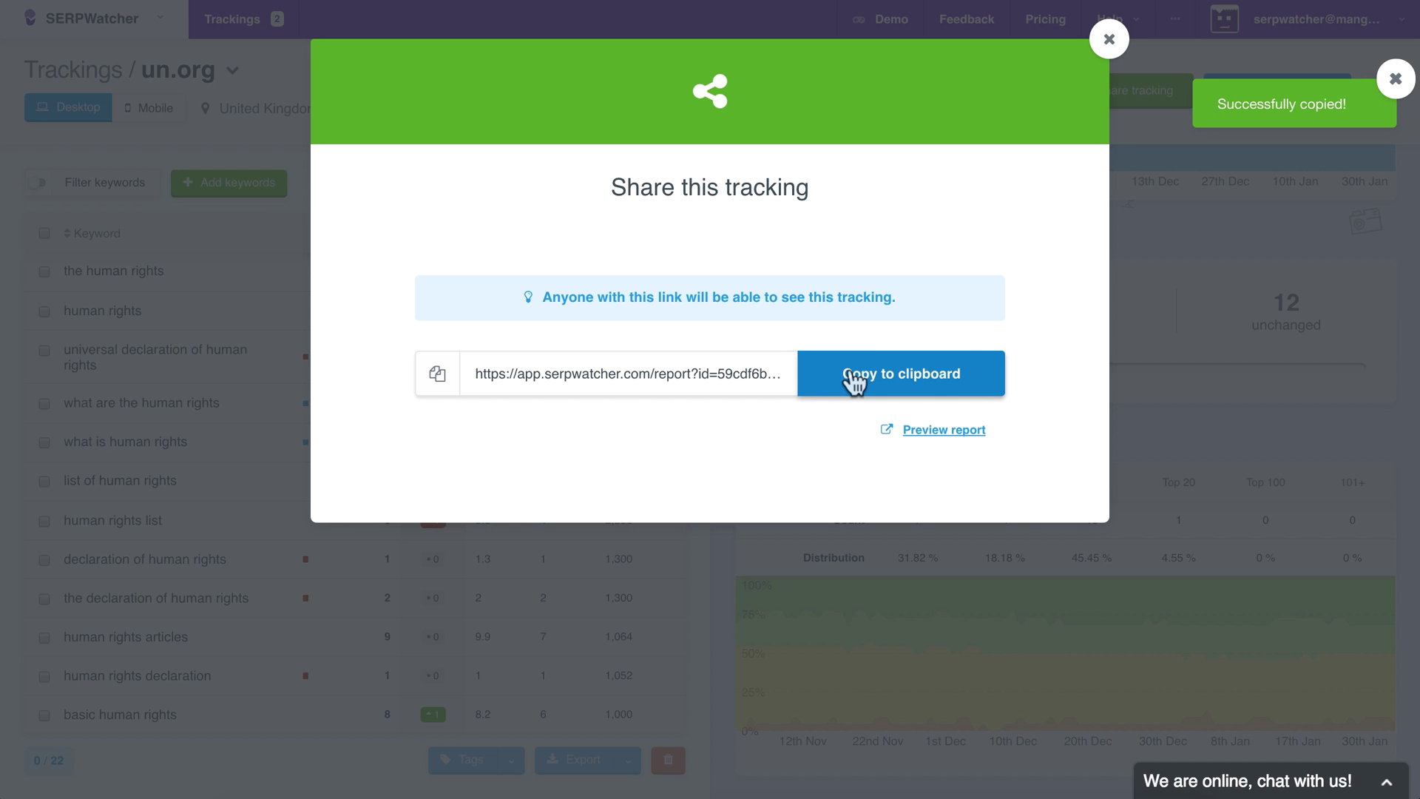
left_click(1157, 218)
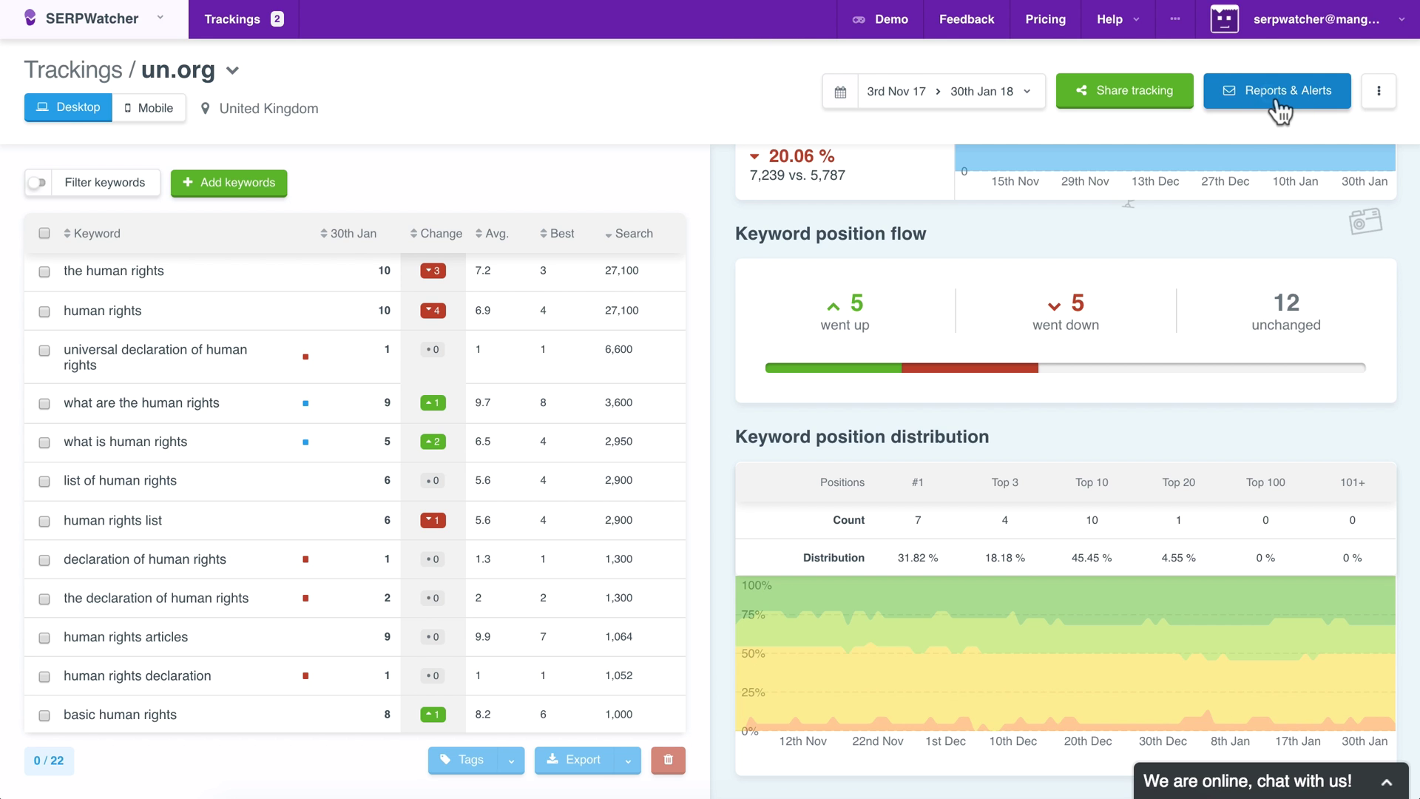
left_click(1280, 110)
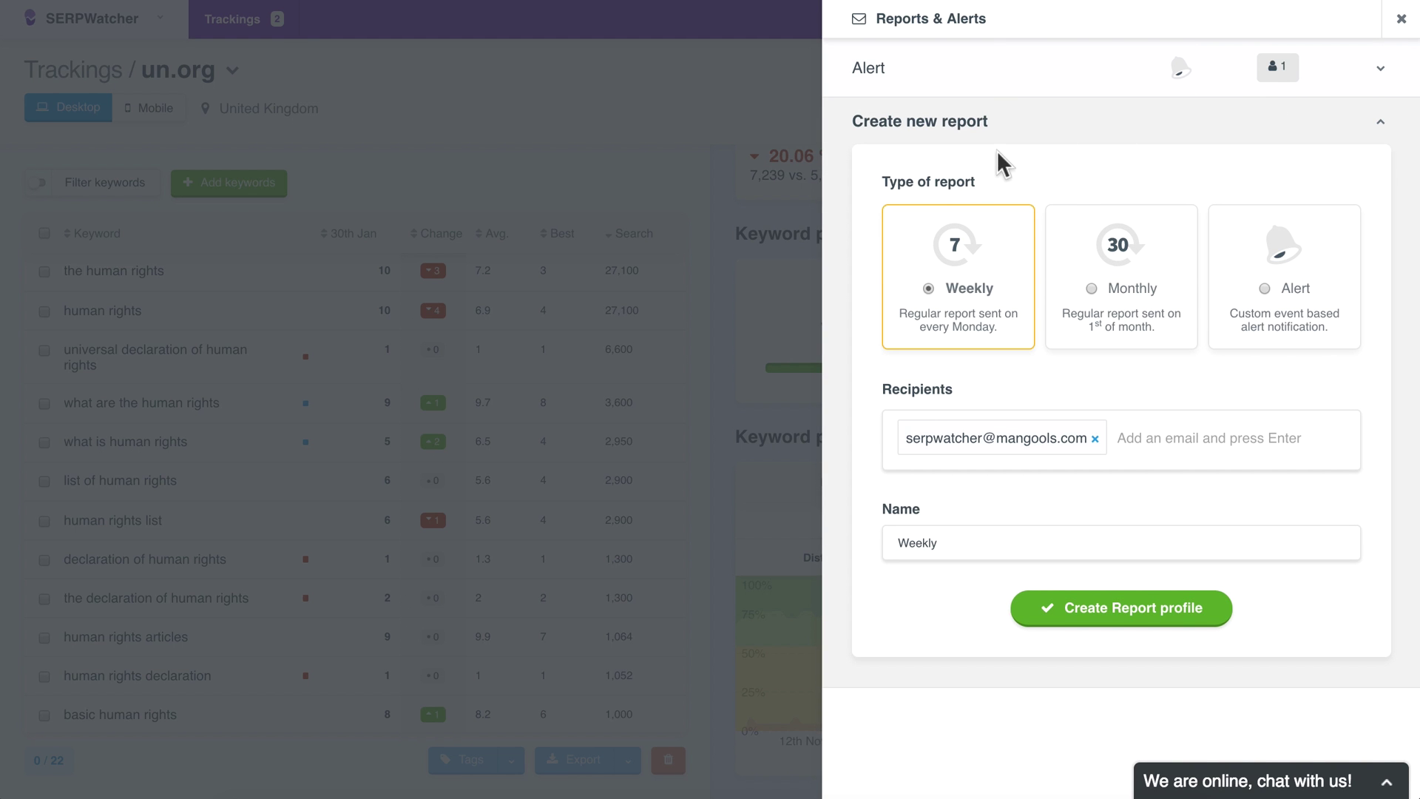
left_click(1115, 271)
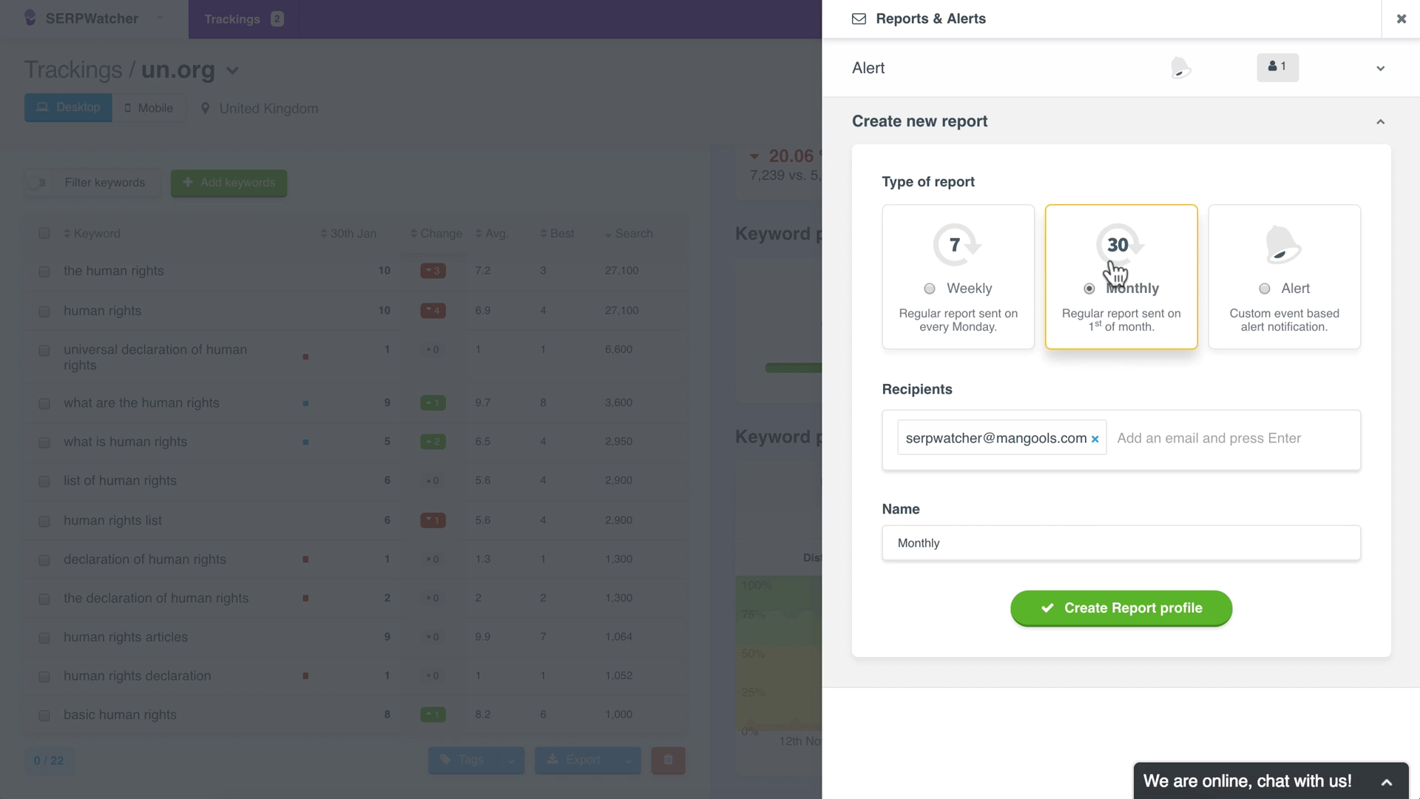
left_click(712, 120)
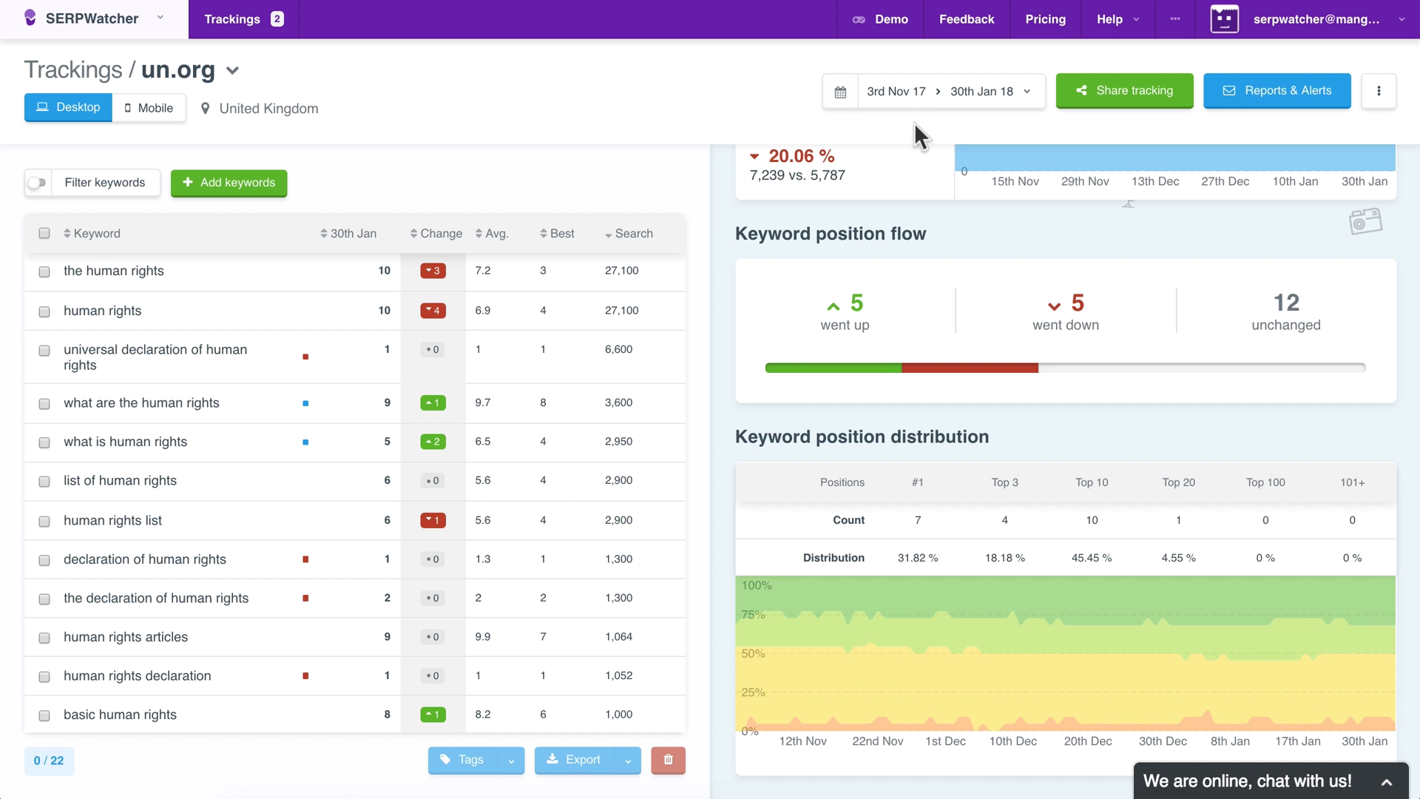
Apply the Last 7 days preset as the dashboard timeframe
left_click(945, 102)
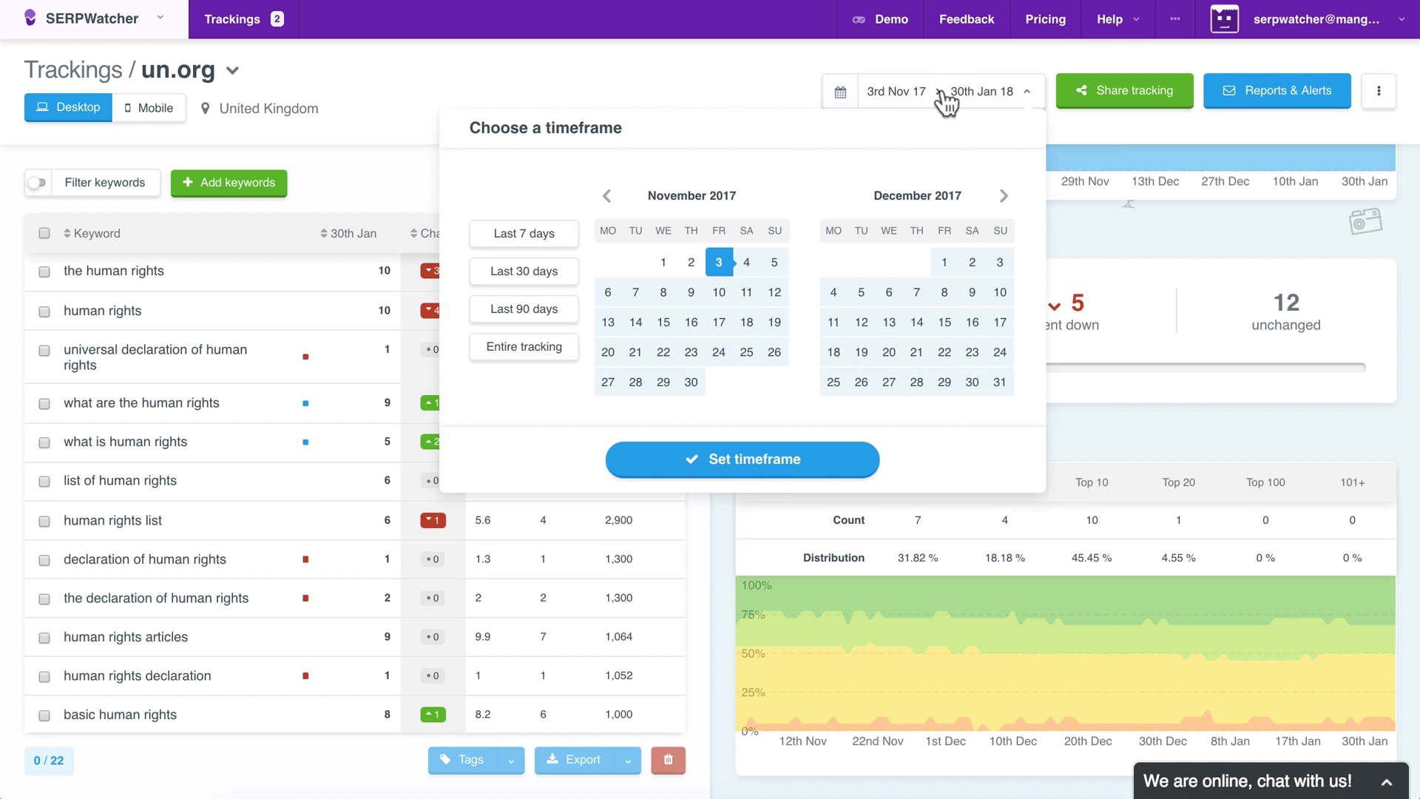
left_click(536, 236)
left_click(654, 460)
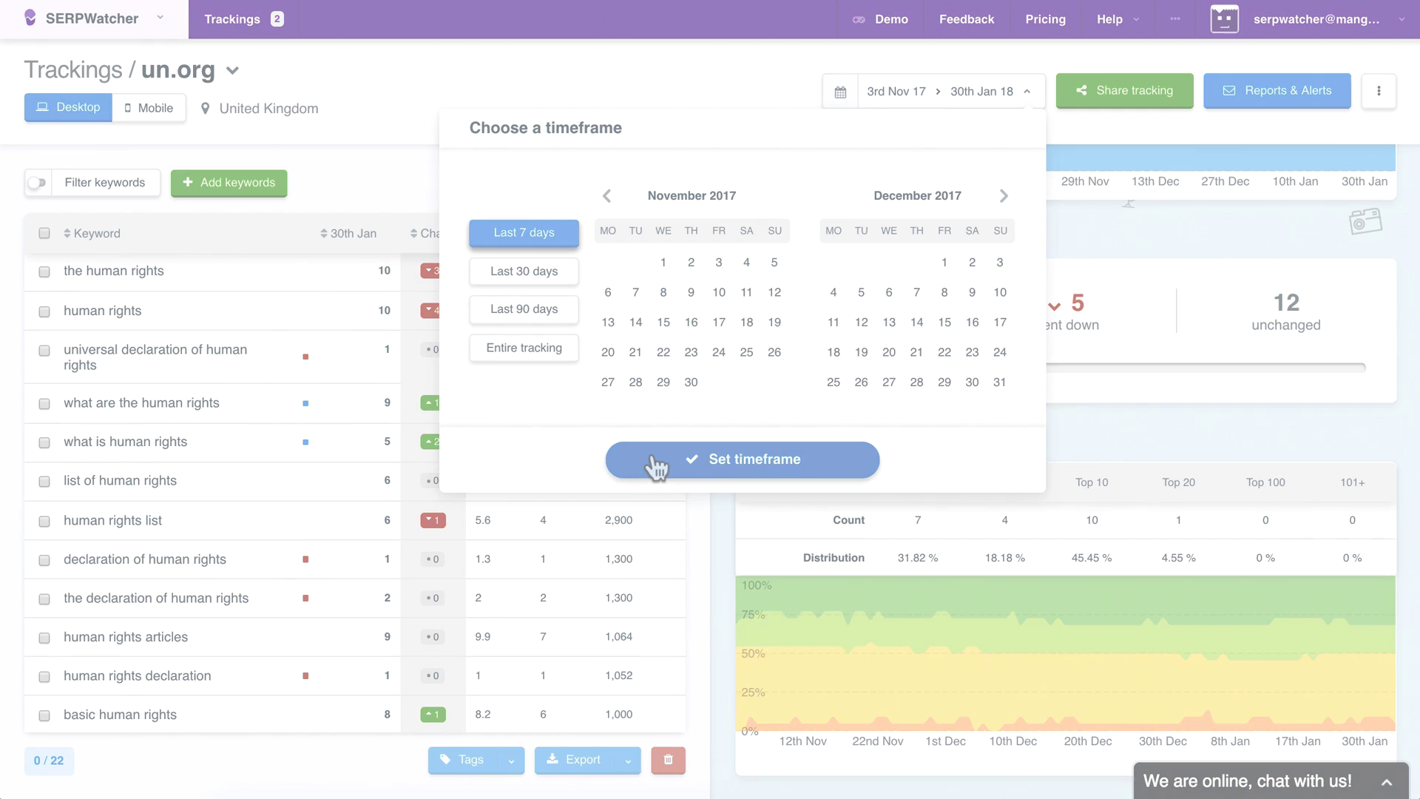